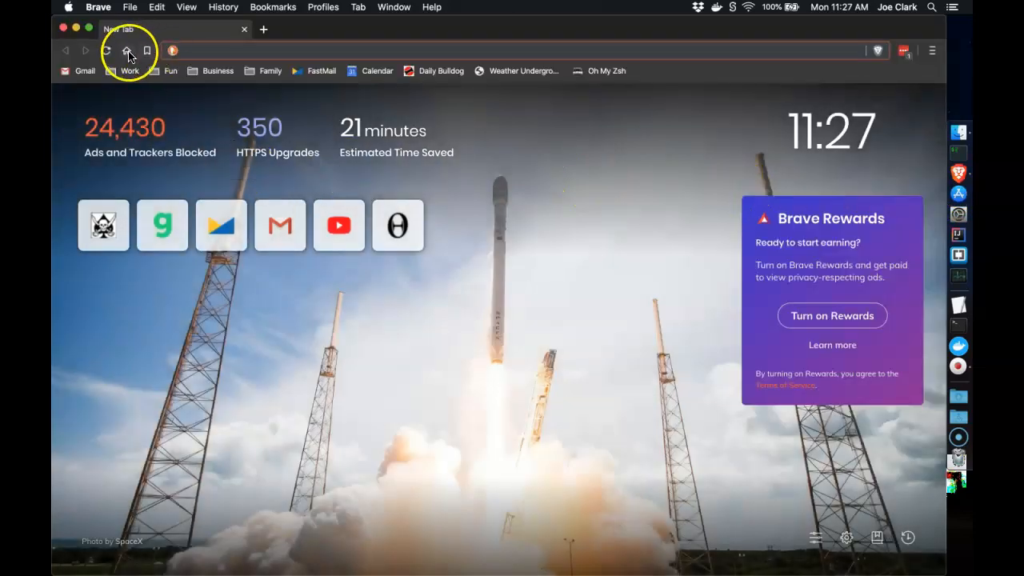
Search DuckDuckGo for 'postgresql'
click(127, 50)
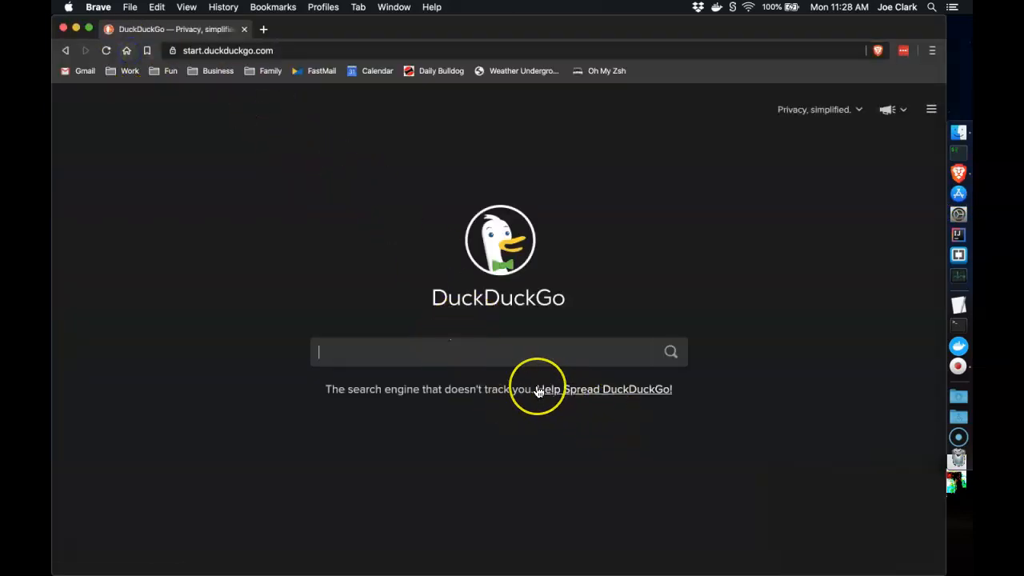
text(postgresql)
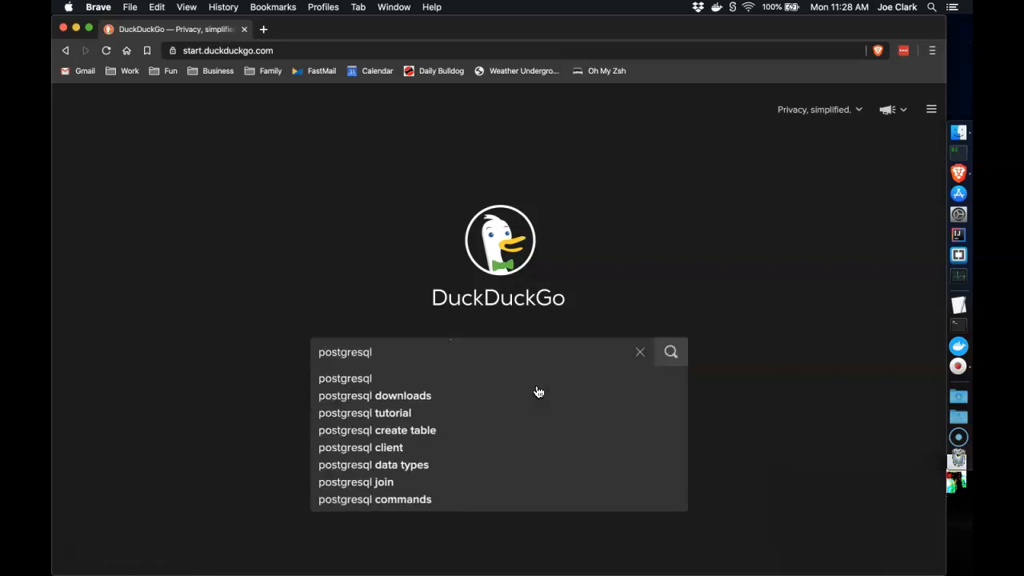
key(Return)
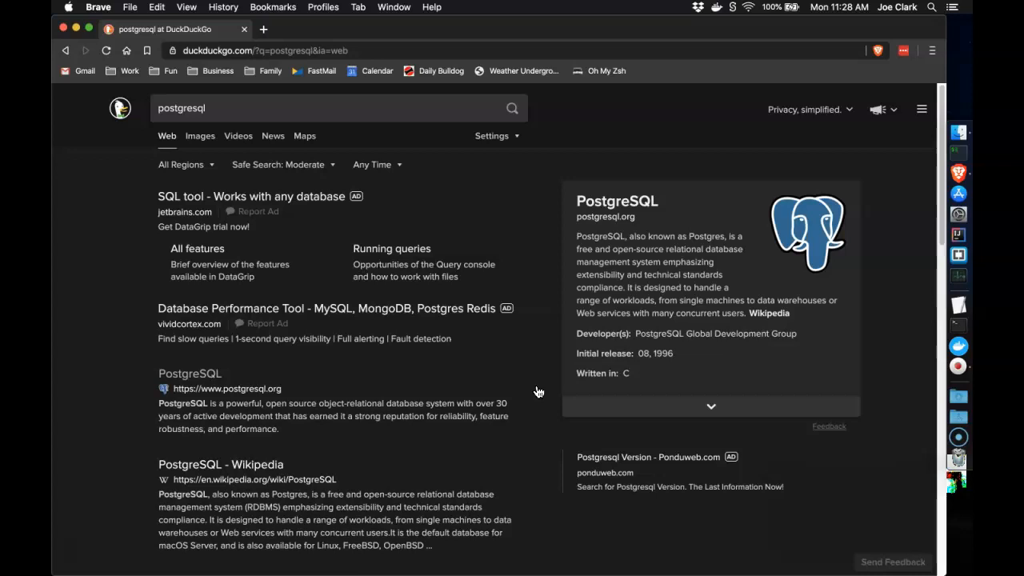
Open postgresql.org, go to Download, and open the macOS binary packages page
click(250, 391)
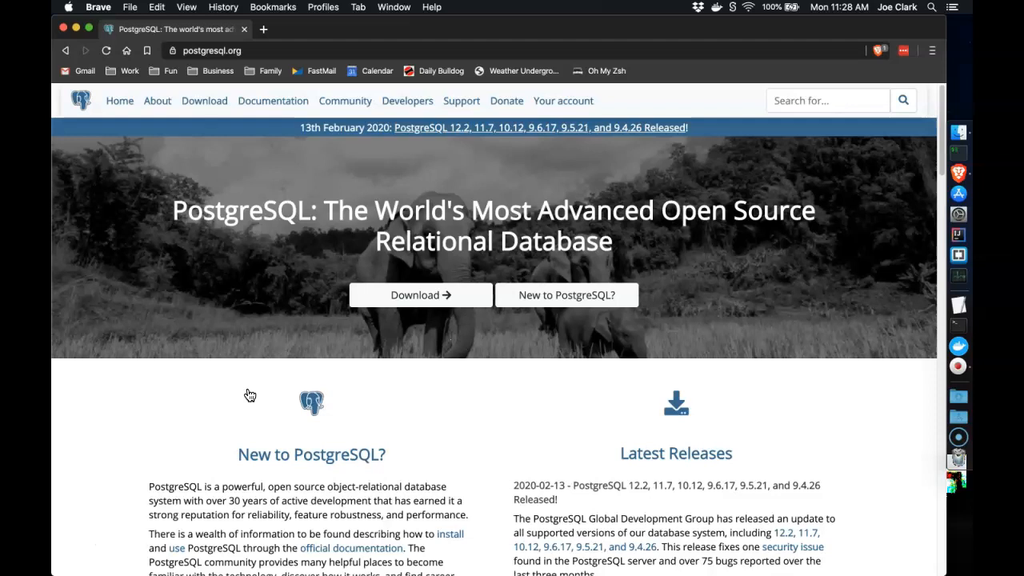
click(393, 296)
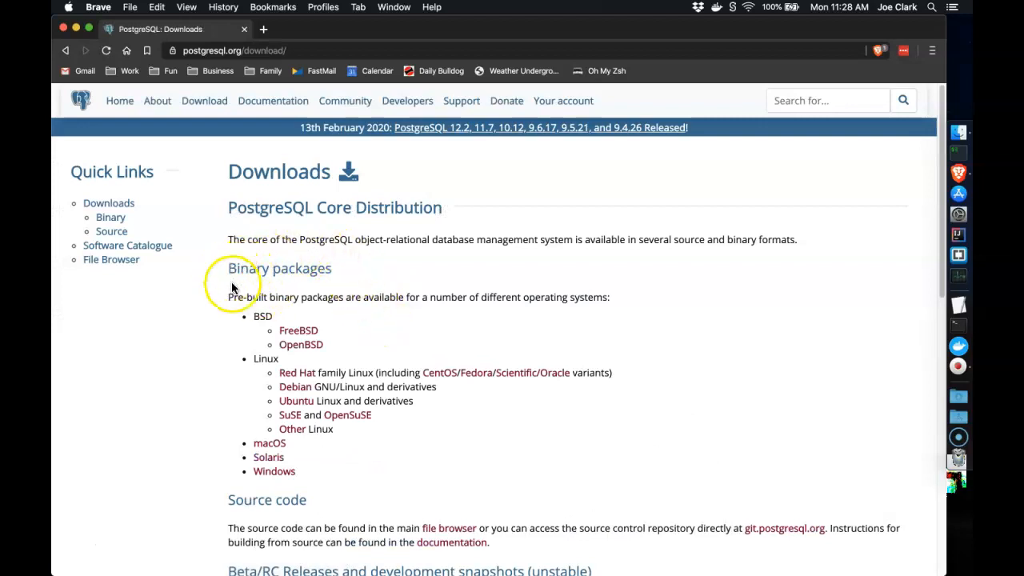
click(273, 444)
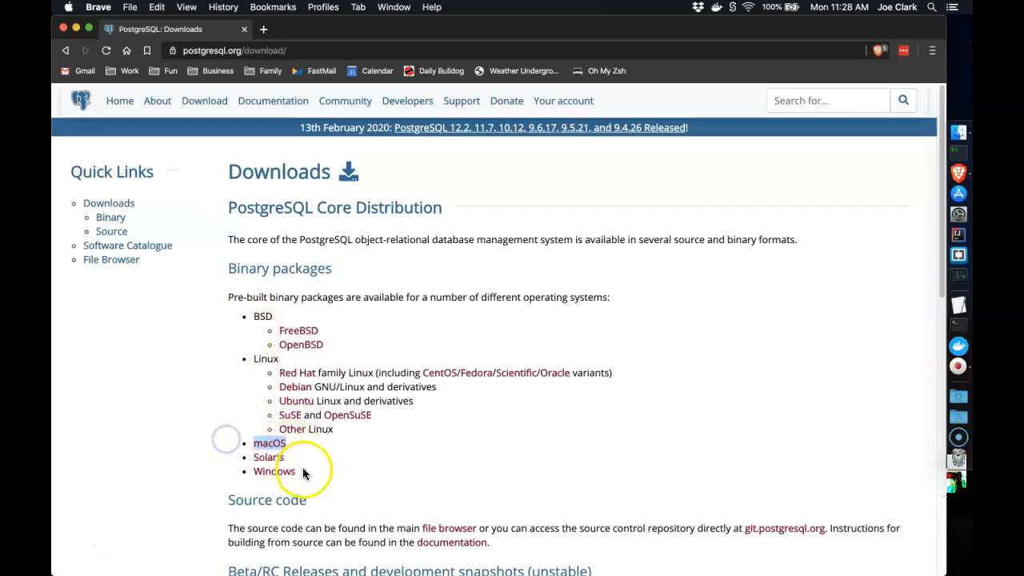
drag(304, 471, 258, 472)
click(334, 458)
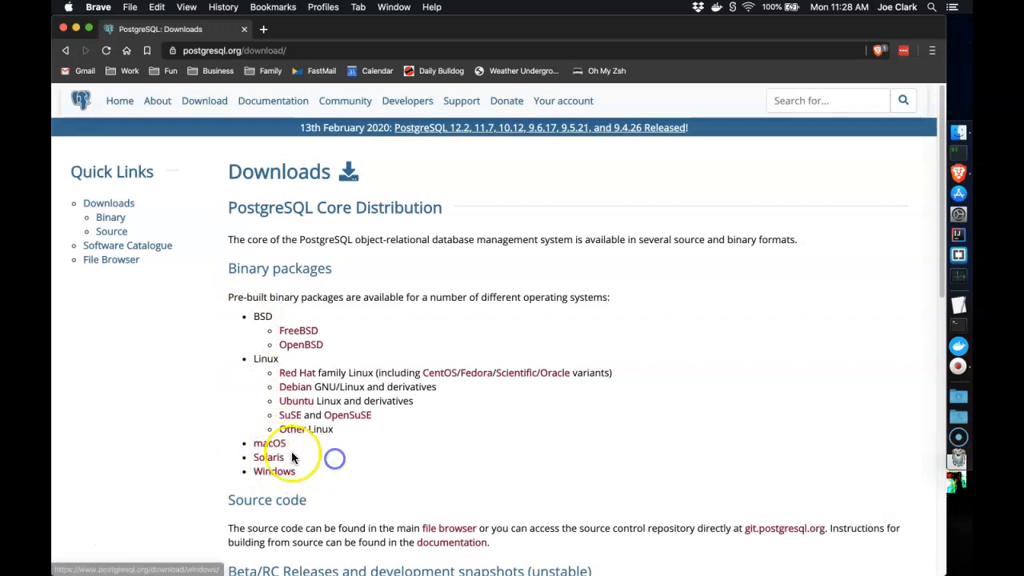
click(276, 446)
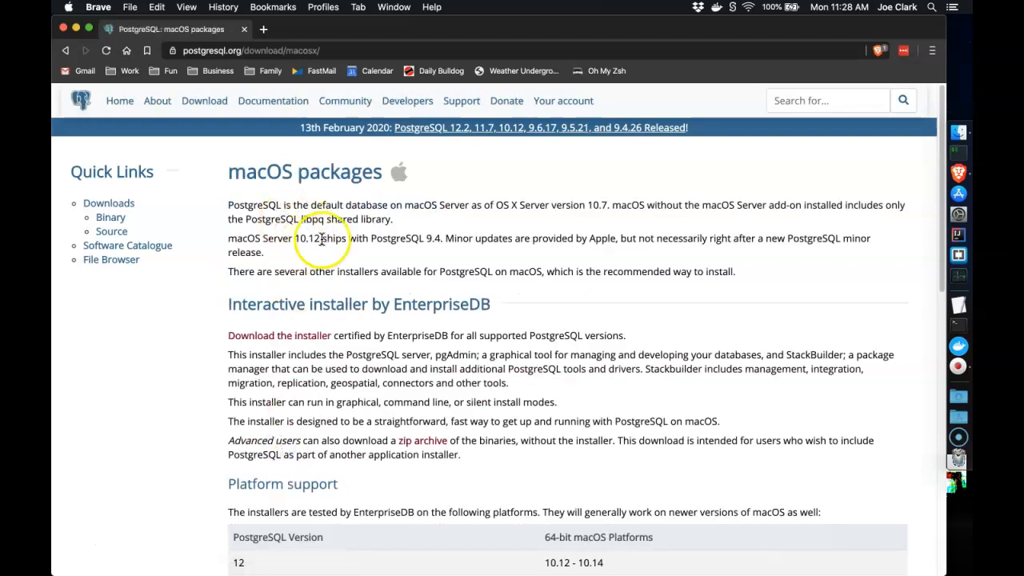
drag(229, 304, 351, 304)
scroll(352, 304, down, 10)
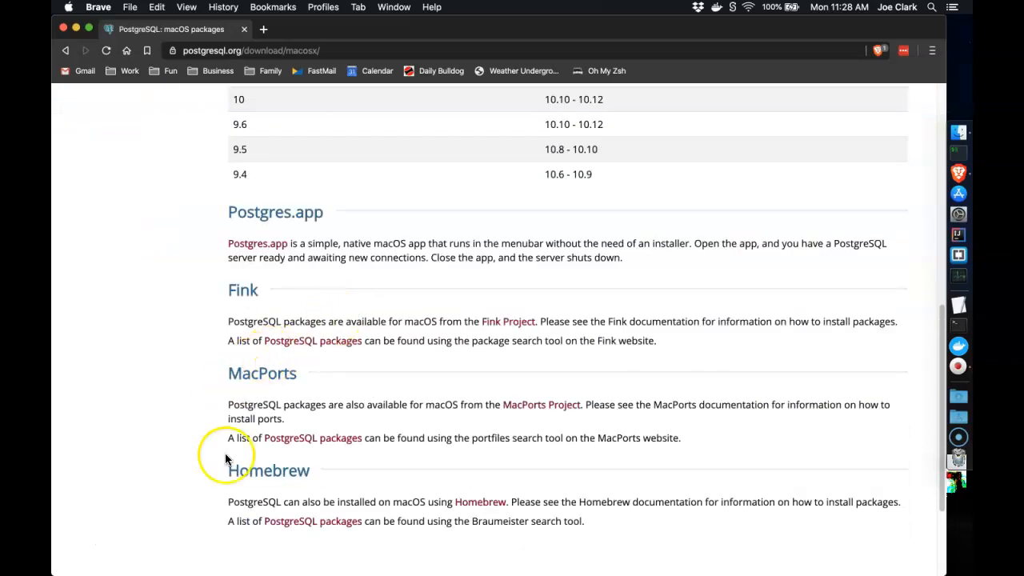
double_click(238, 468)
scroll(257, 360, down, 1)
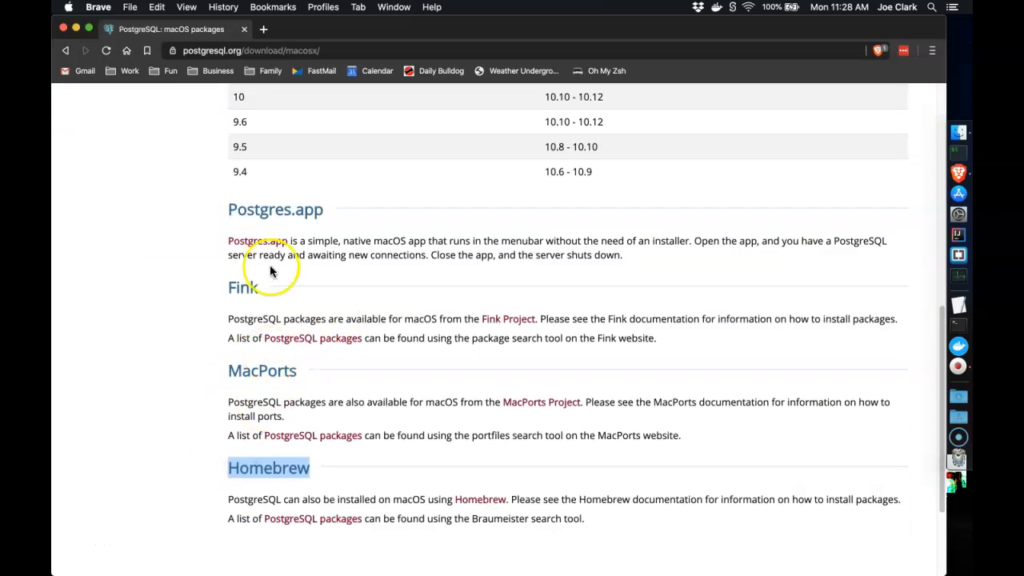
double_click(255, 209)
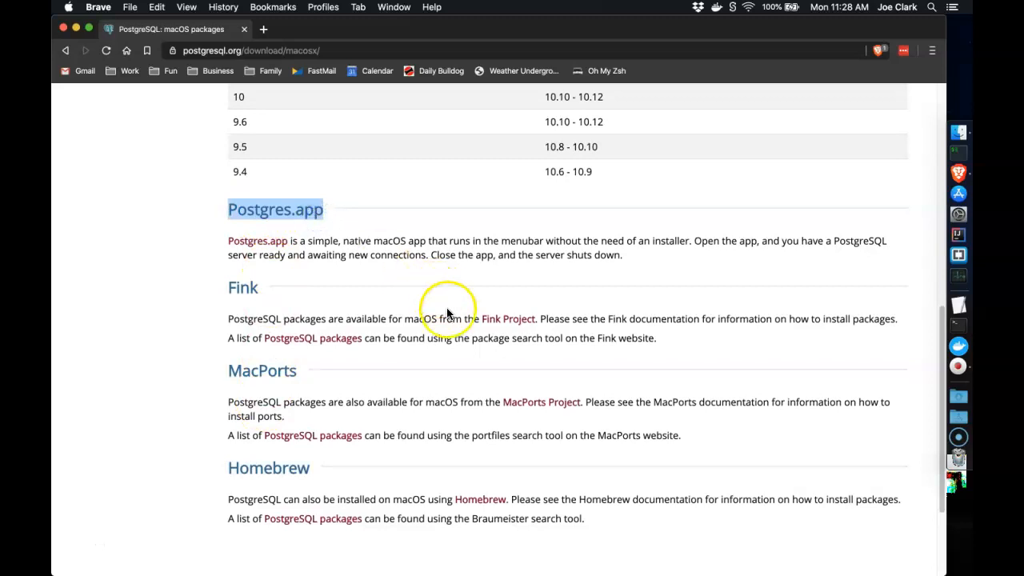
scroll(446, 313, up, 3)
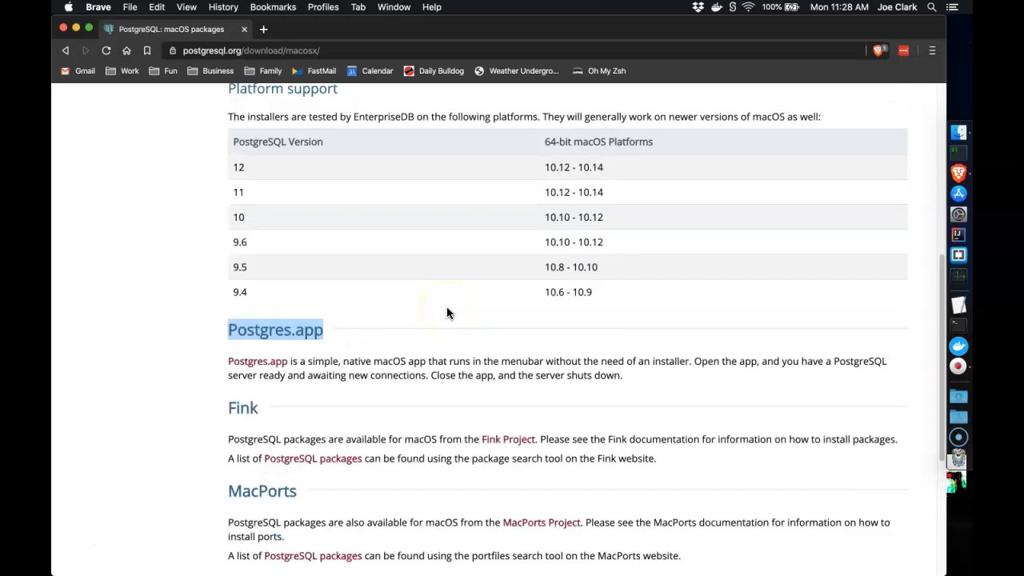
scroll(447, 313, up, 10)
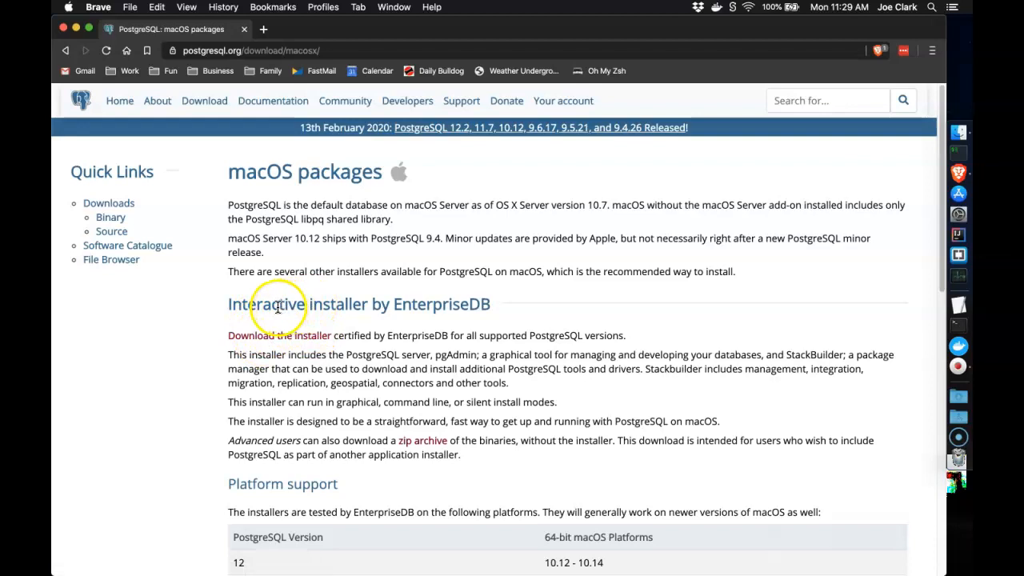
Open the EnterpriseDB installer download page and review the 12.2 row and Mac OS X column
click(284, 336)
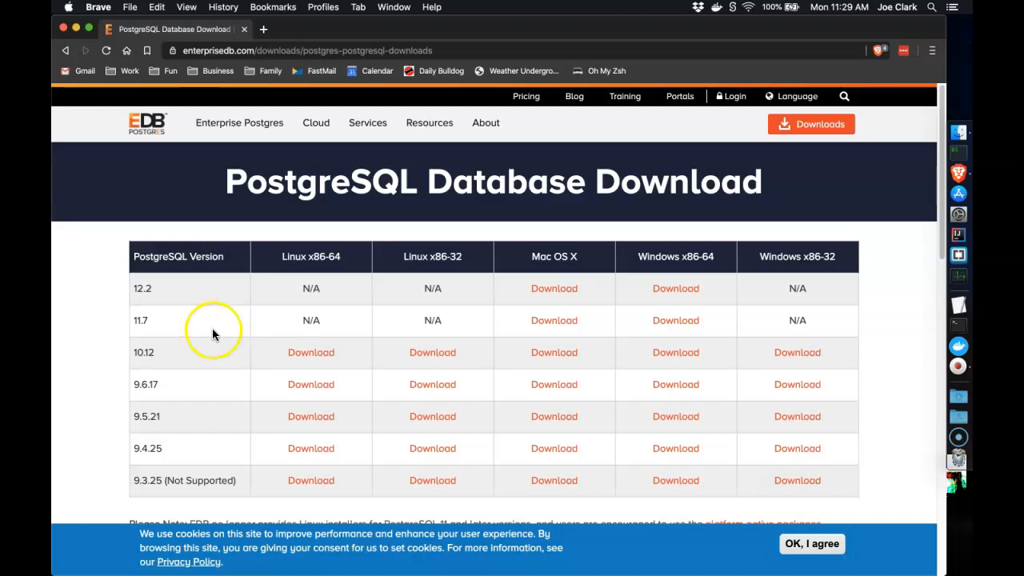
drag(127, 280, 157, 294)
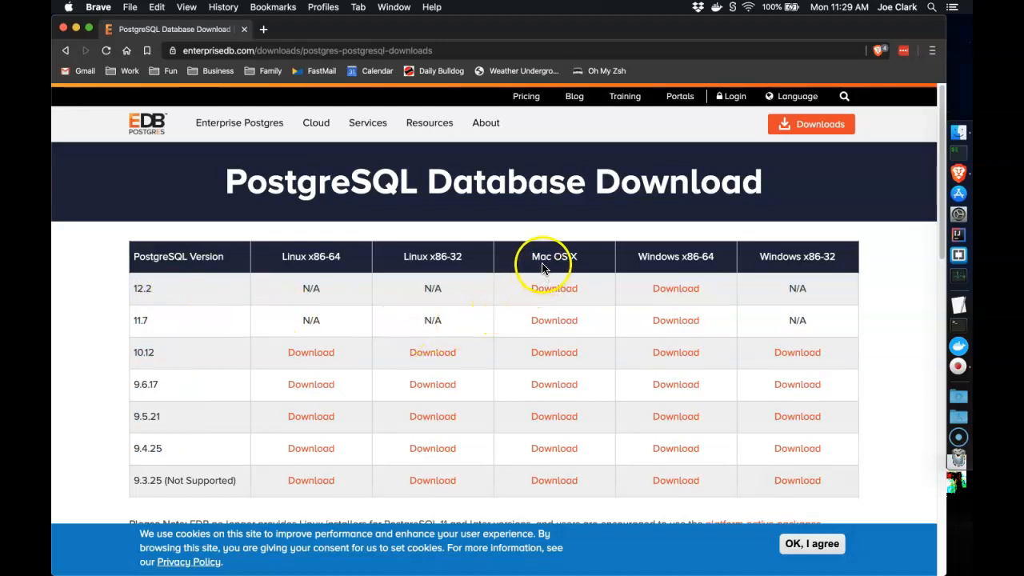
drag(539, 258, 665, 254)
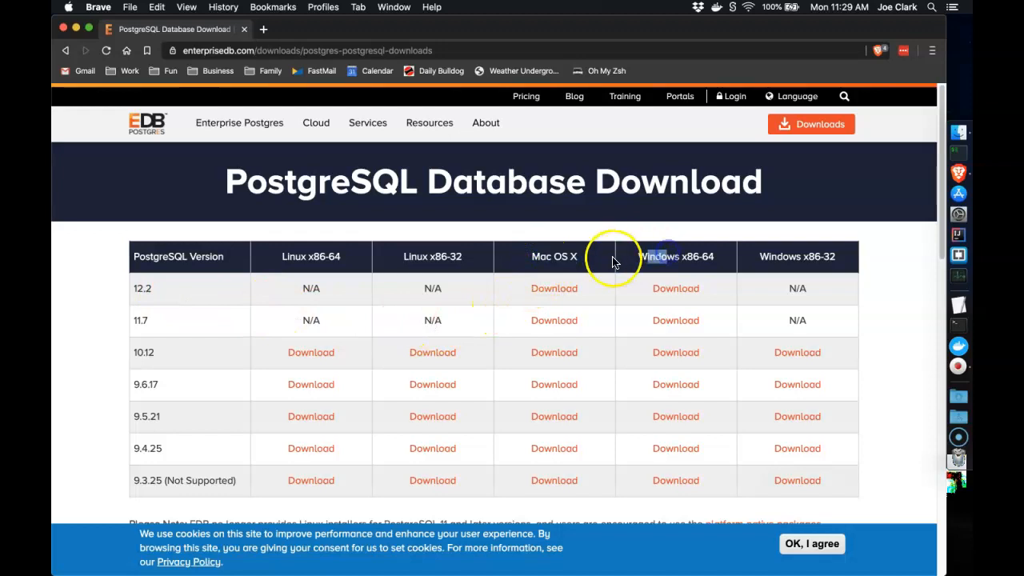
click(599, 276)
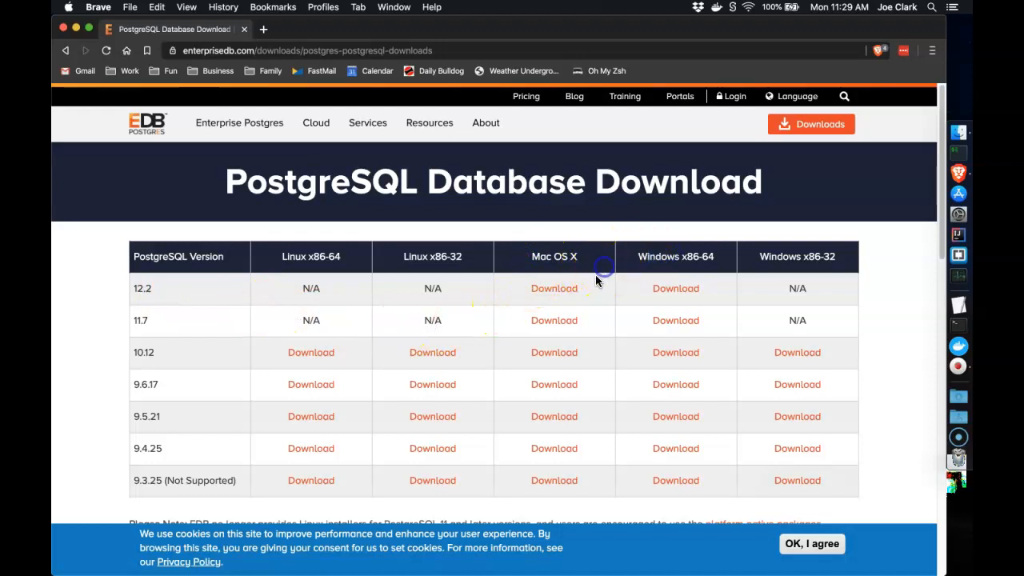
Download the Mac OS X 12.2 installer zip to Downloads and unpack it
click(547, 289)
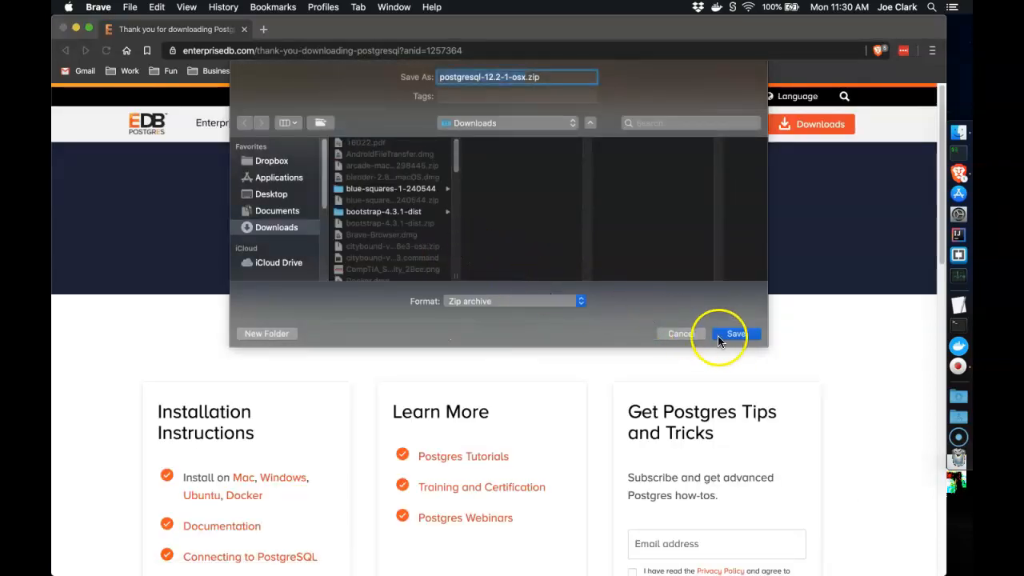
click(736, 335)
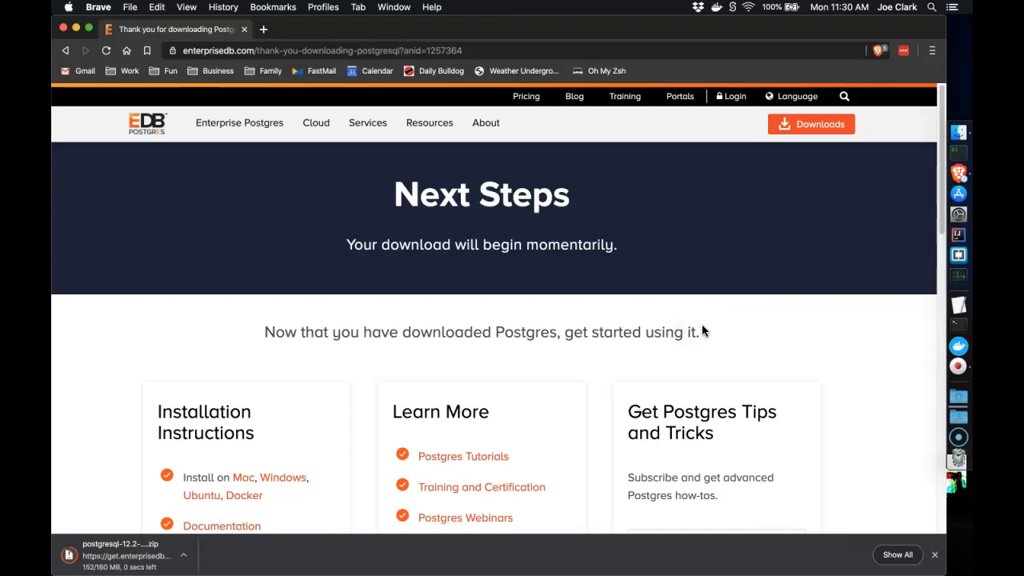
click(183, 558)
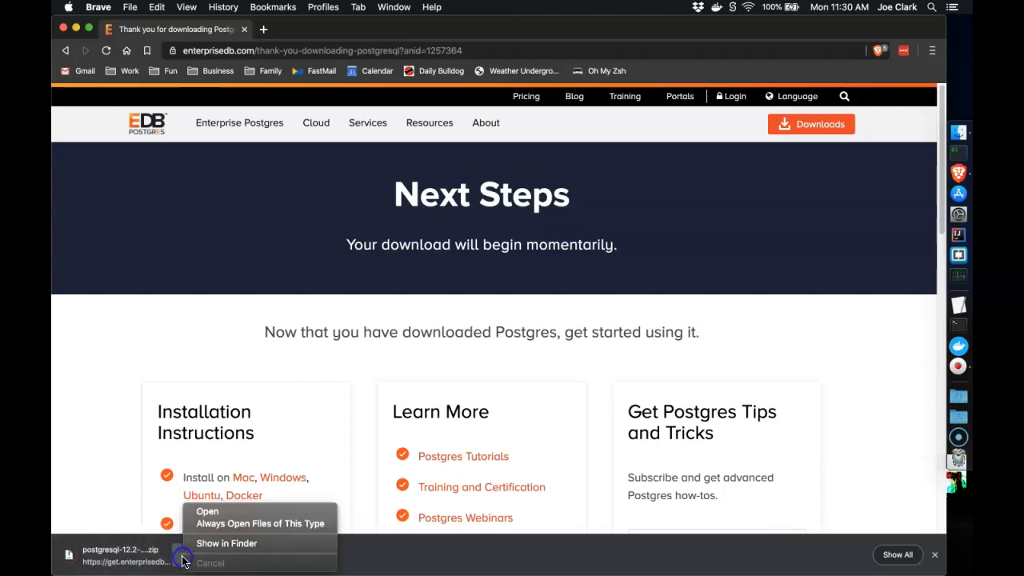
click(150, 566)
click(150, 567)
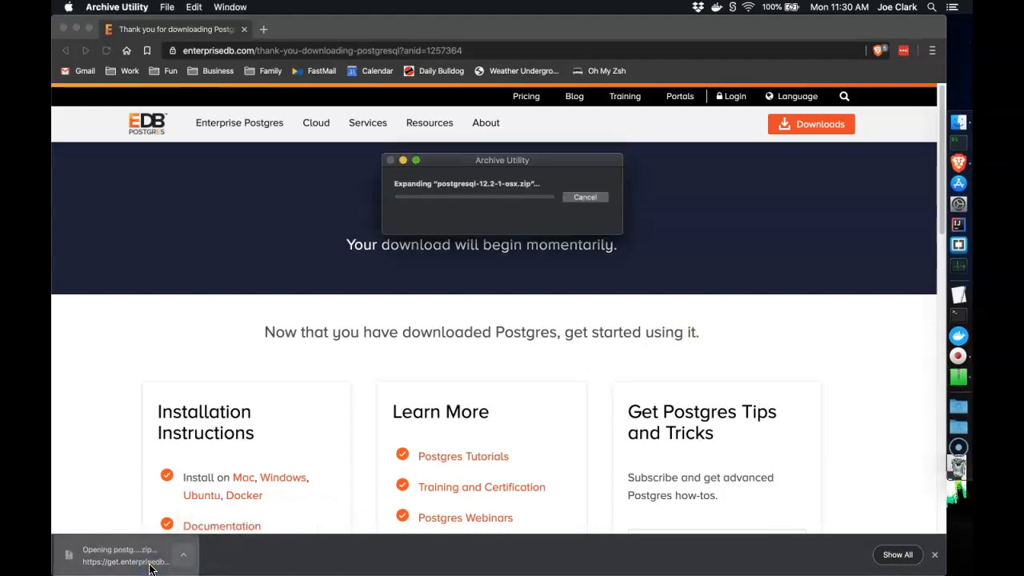
Close Brave and launch the postgresql-12.2-1-osx installer, approving it with the admin password
click(63, 30)
click(302, 103)
double_click(408, 158)
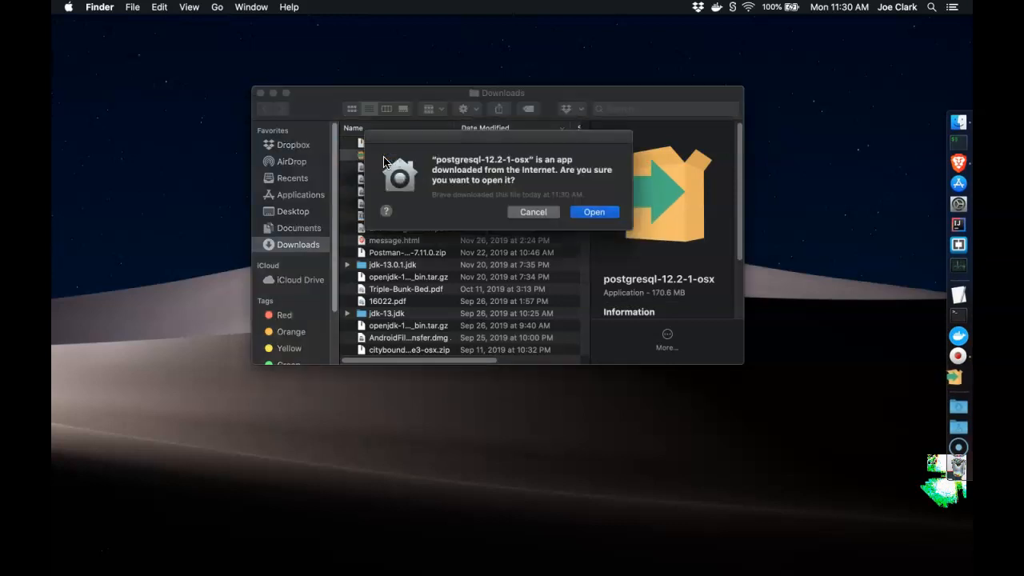
click(593, 212)
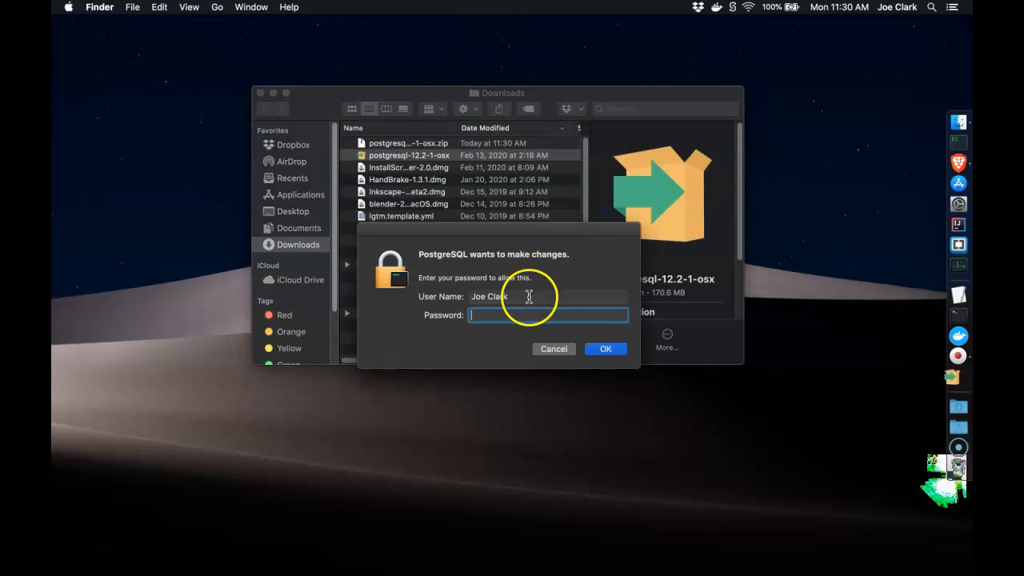
text(••••••••••)
key(Return)
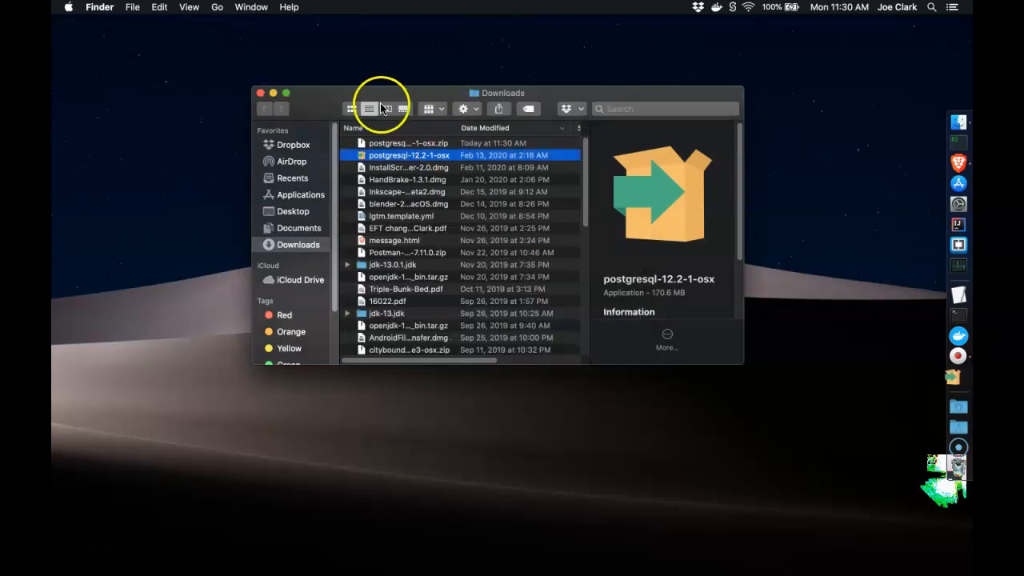
click(260, 94)
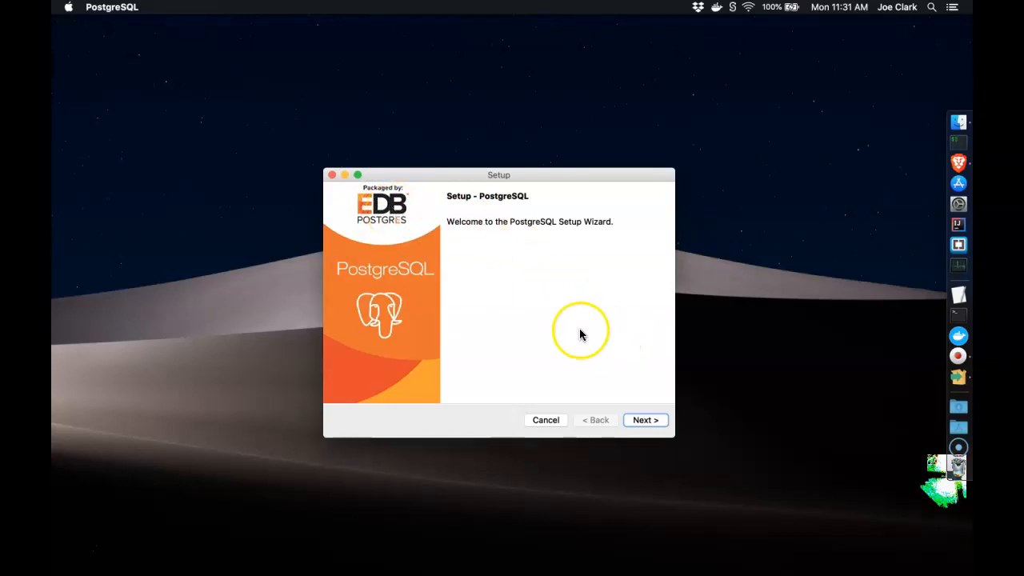
Accept the default /Library/PostgreSQL/12 install folder, all four components and the default data folder
click(640, 421)
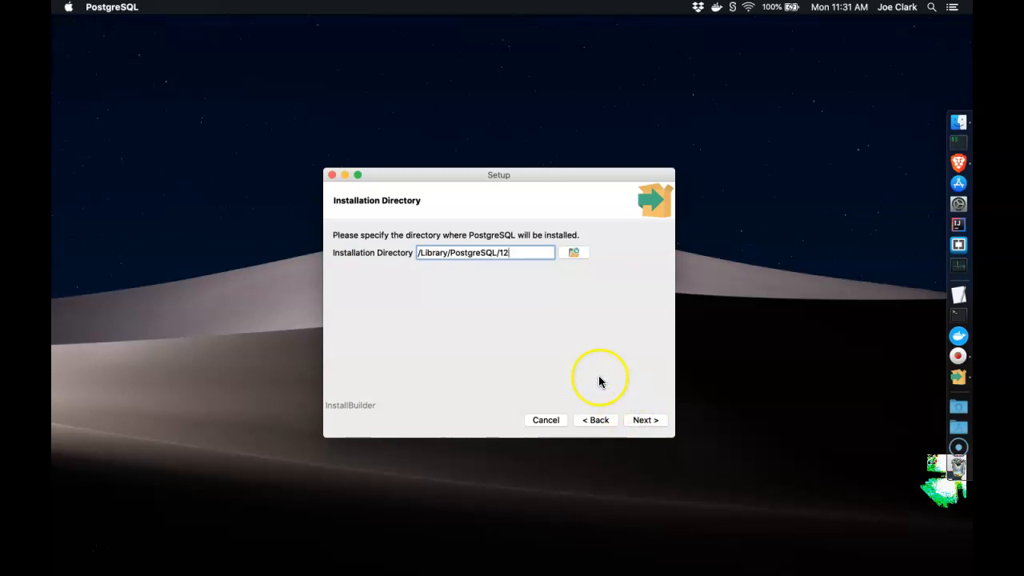
click(647, 420)
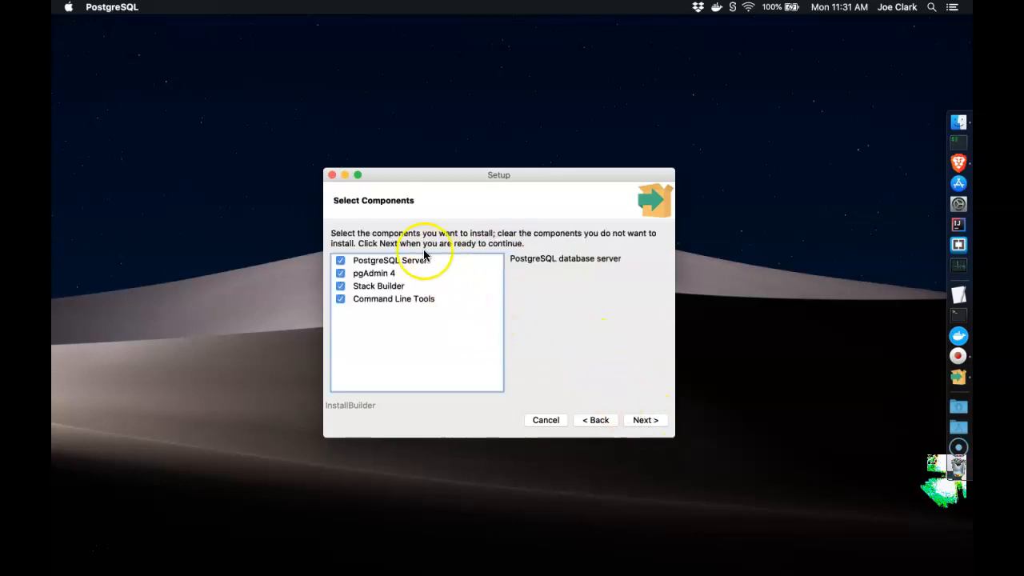
click(395, 286)
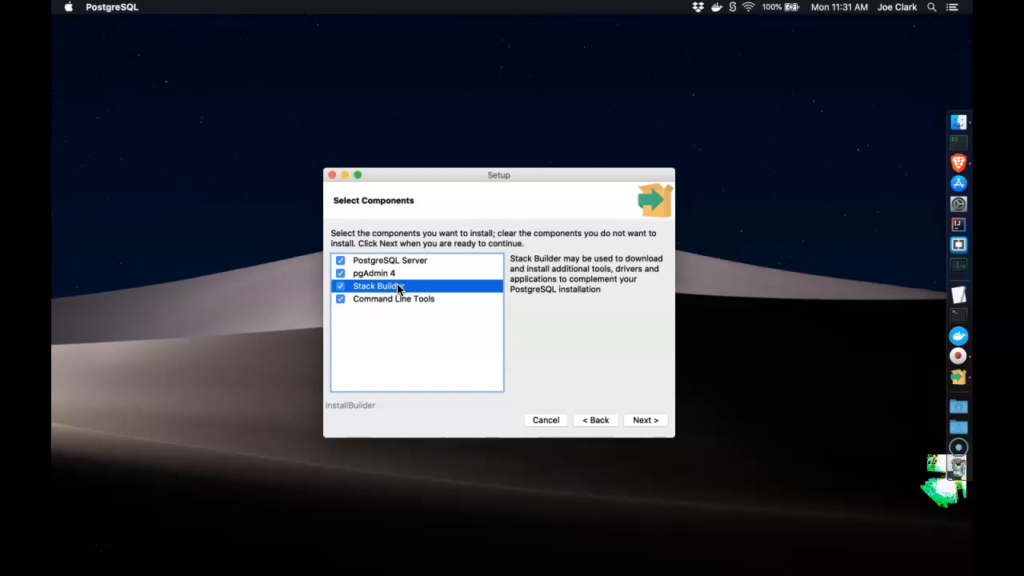
click(645, 420)
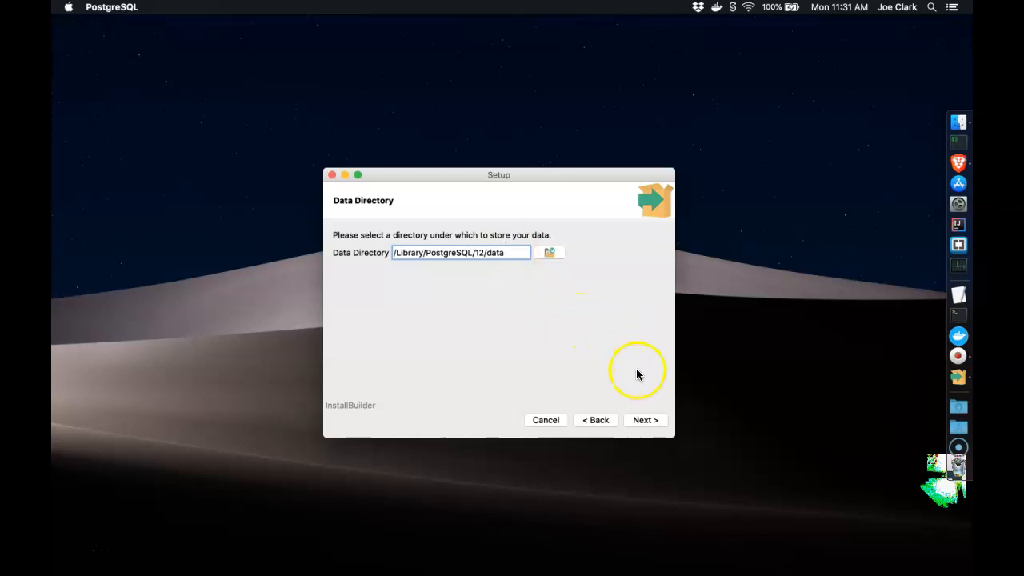
click(645, 421)
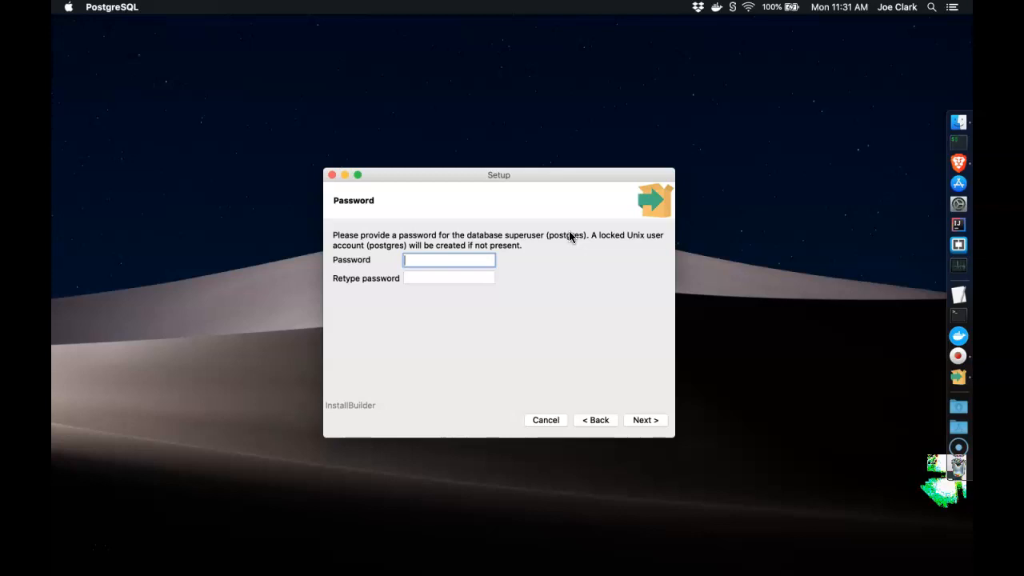
Confirm the superuser password and keep the default port 5432
key(Tab)
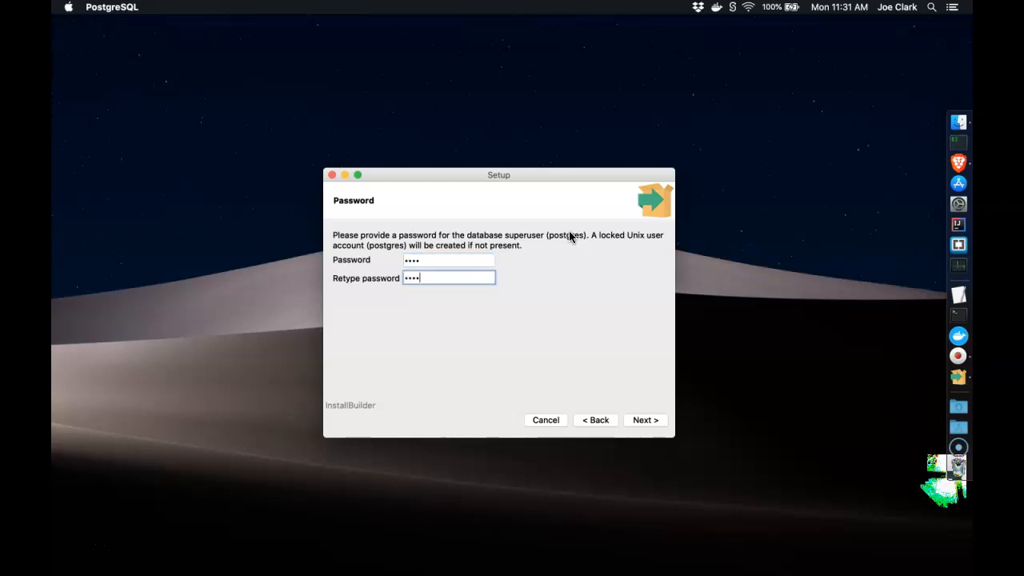
click(645, 421)
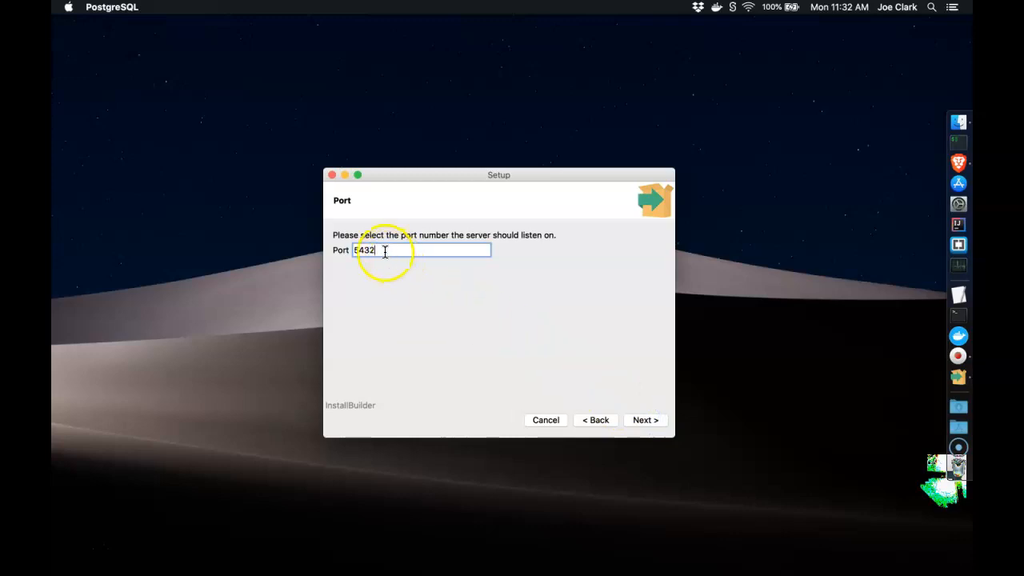
click(640, 421)
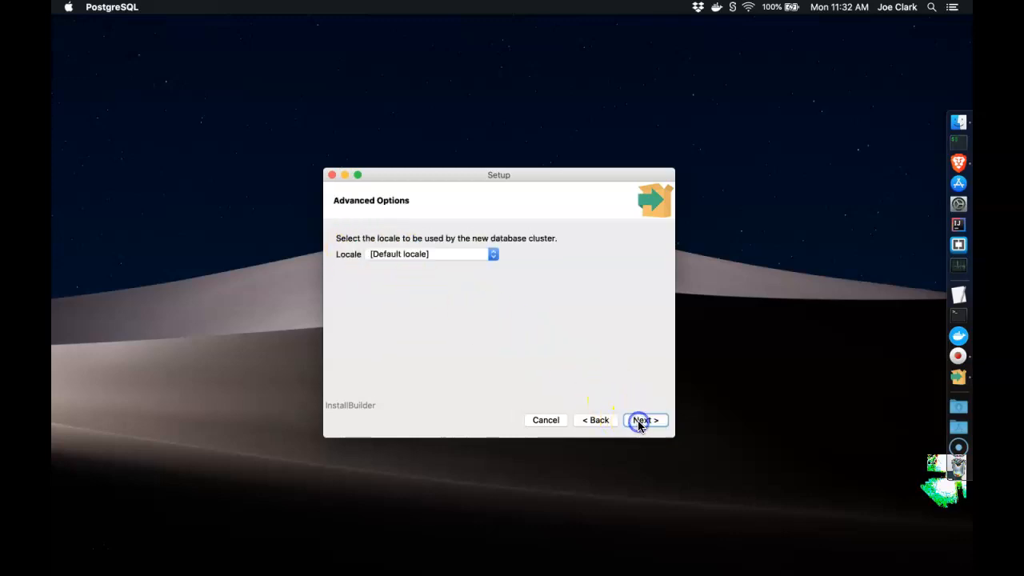
Keep the default locale and proceed through the summary to start installing
click(482, 257)
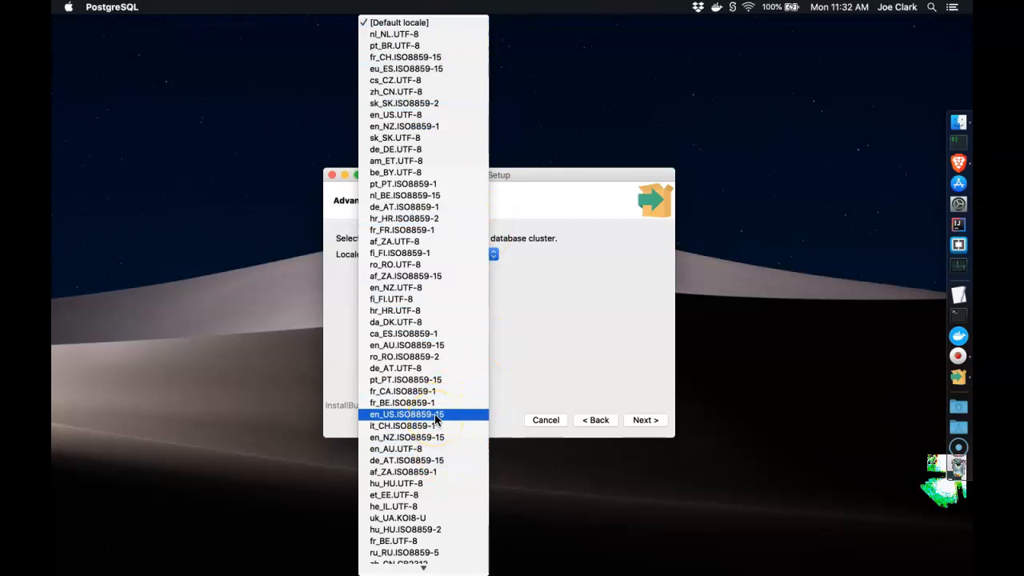
click(424, 24)
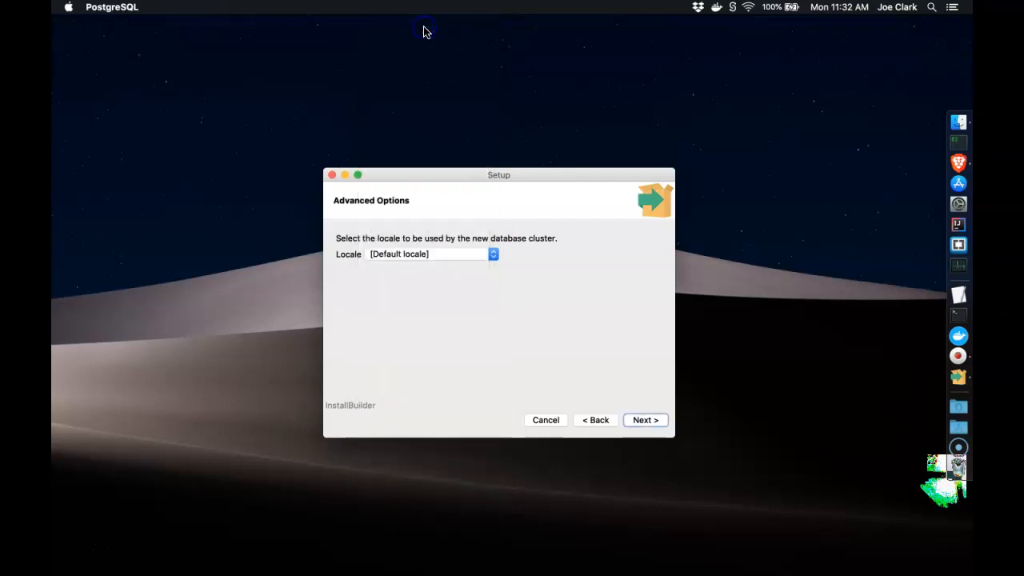
click(648, 419)
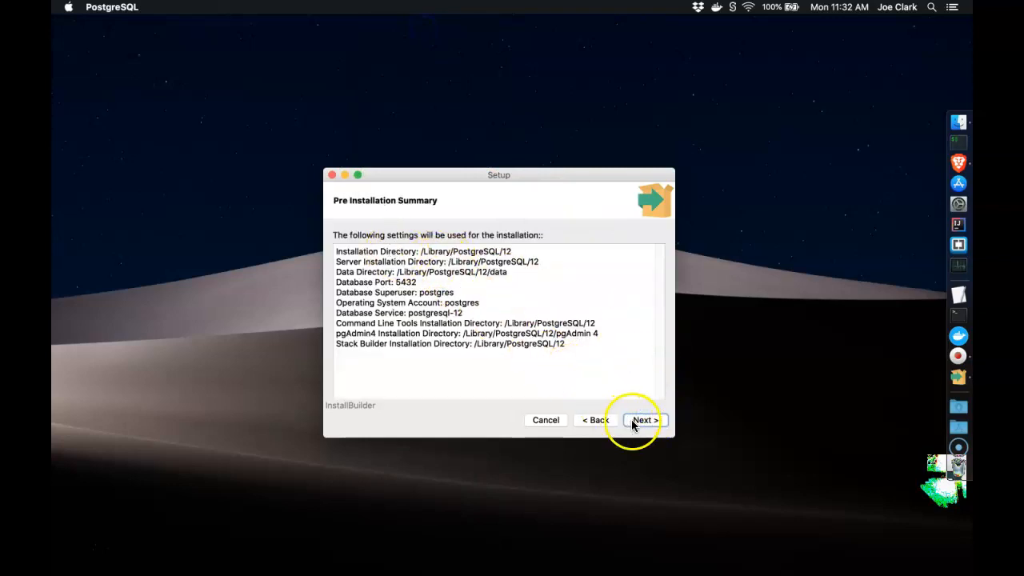
click(632, 421)
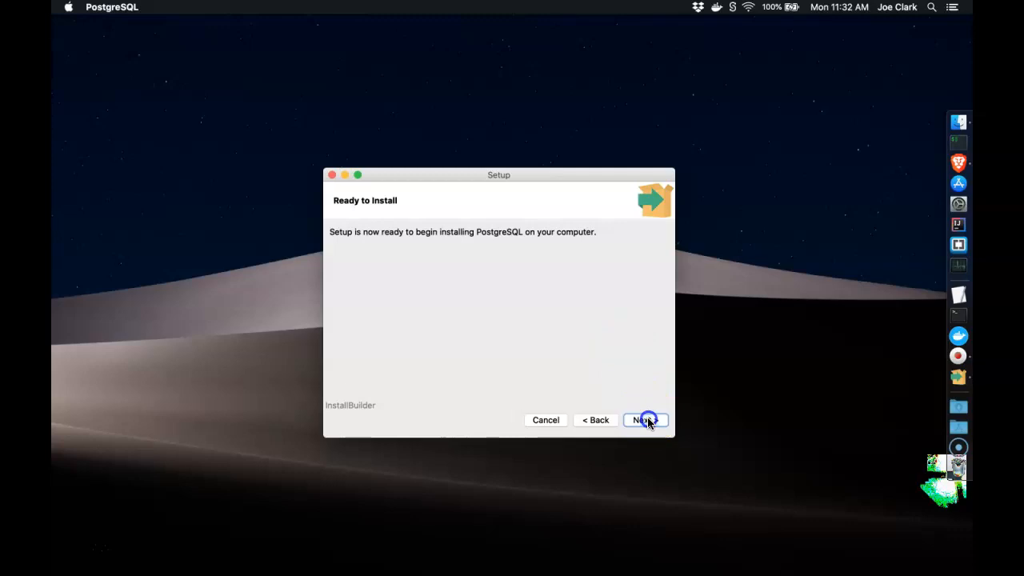
click(648, 422)
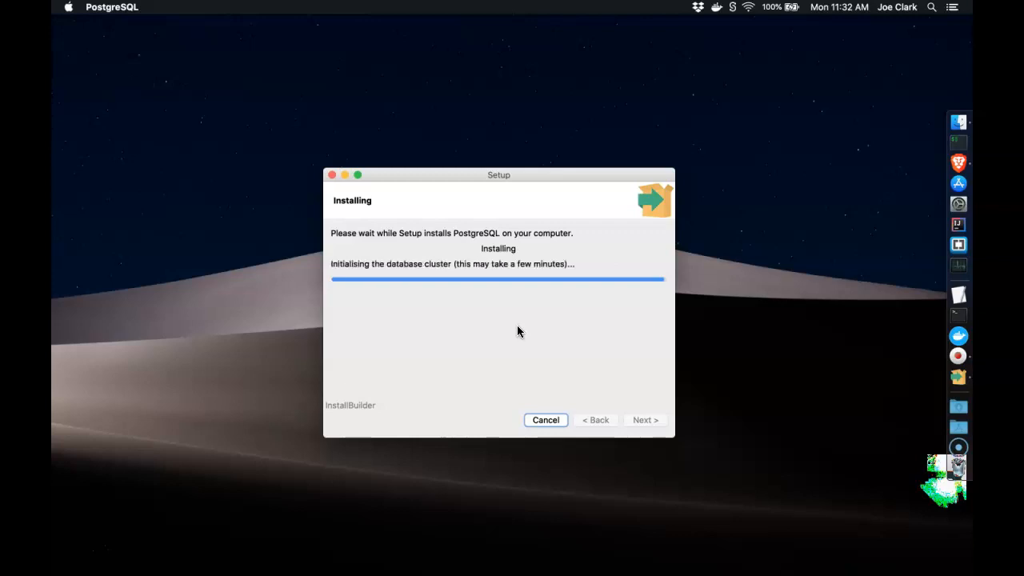
Decline the abort-installation prompt so PostgreSQL keeps installing
key(Escape)
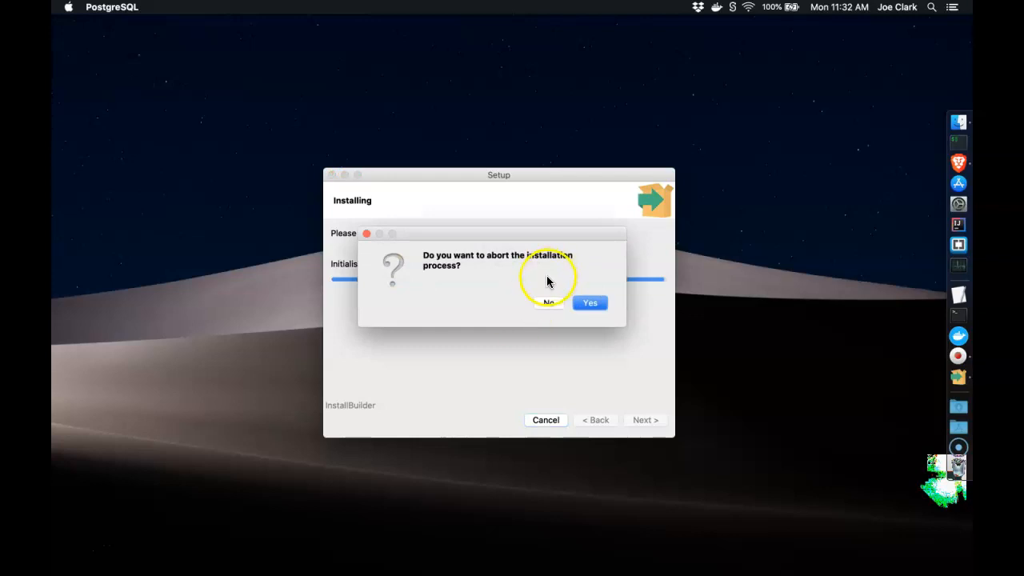
click(548, 304)
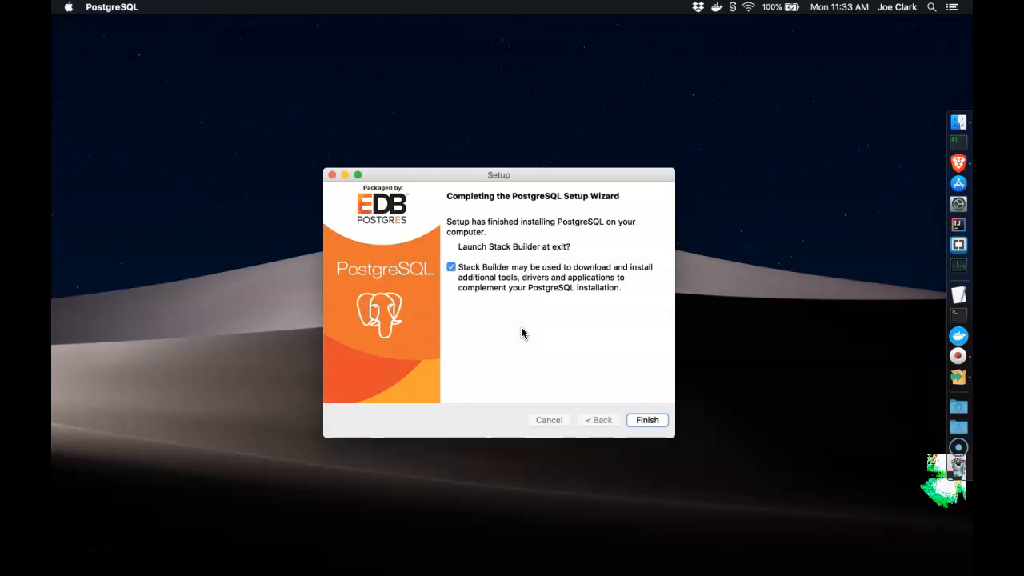
Untick 'Launch Stack Builder at exit' and finish the setup wizard
click(451, 269)
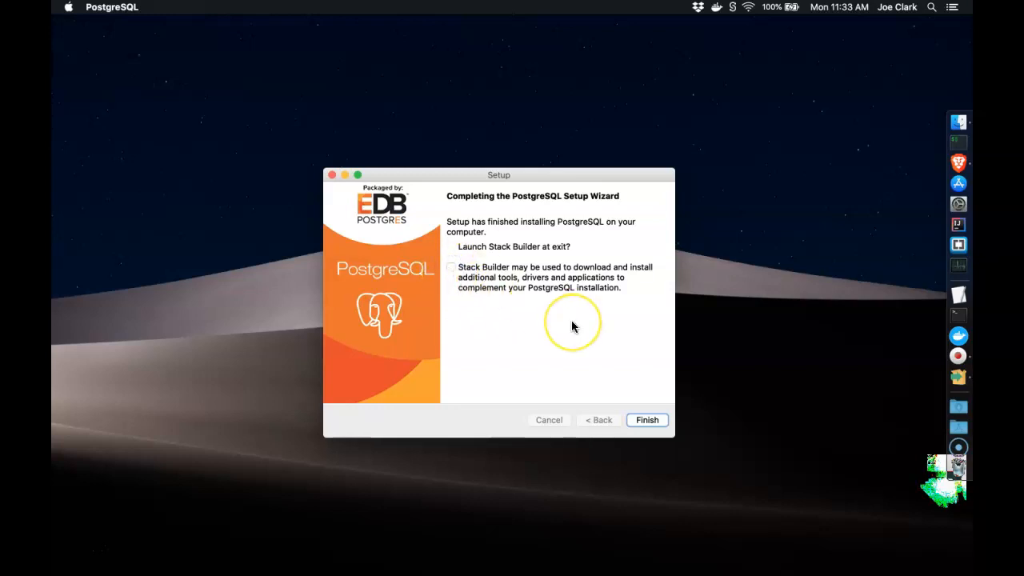
click(653, 421)
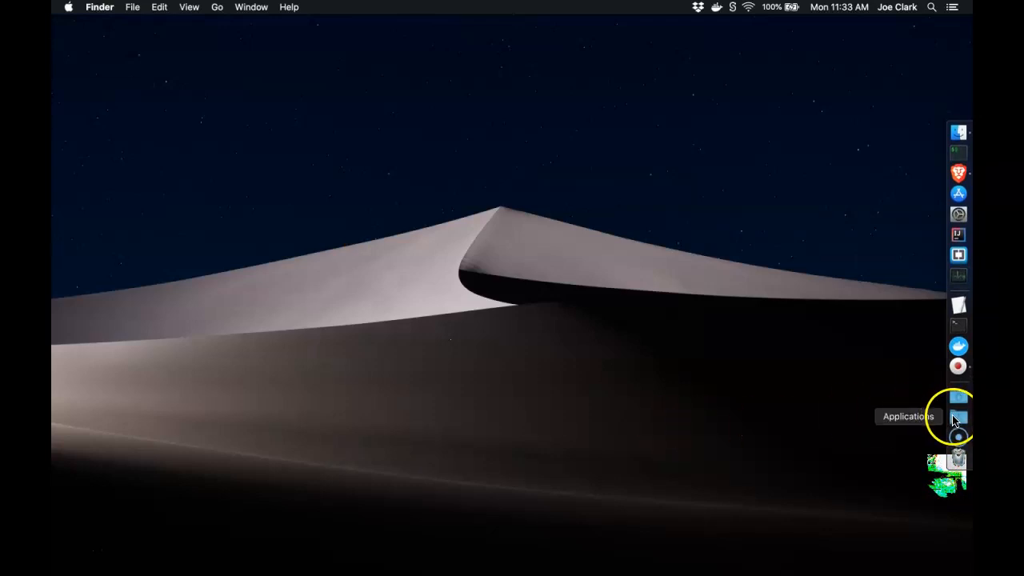
Launch pgAdmin 4 from the Applications > PostgreSQL 12 folder in the Dock
click(957, 418)
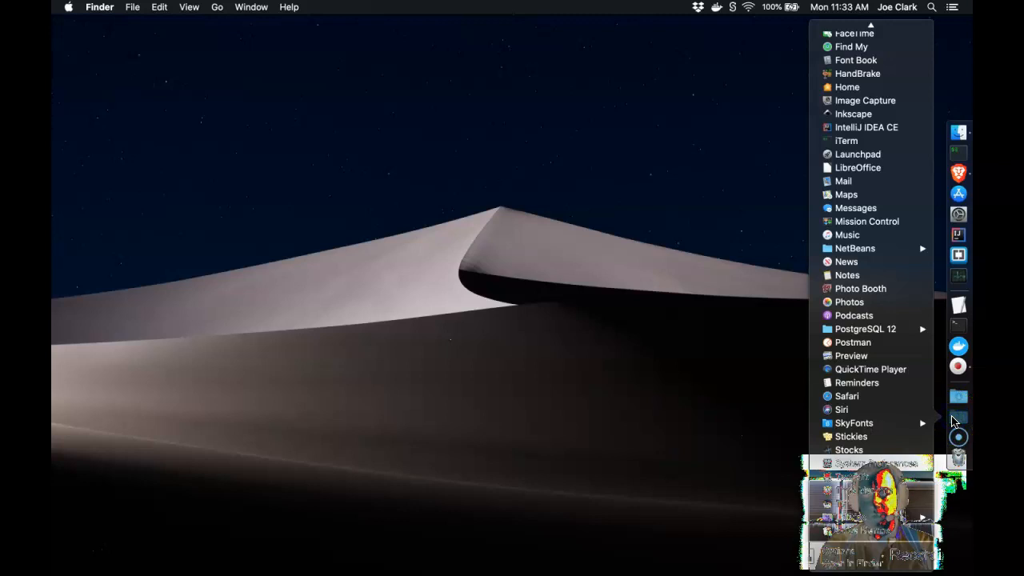
click(884, 332)
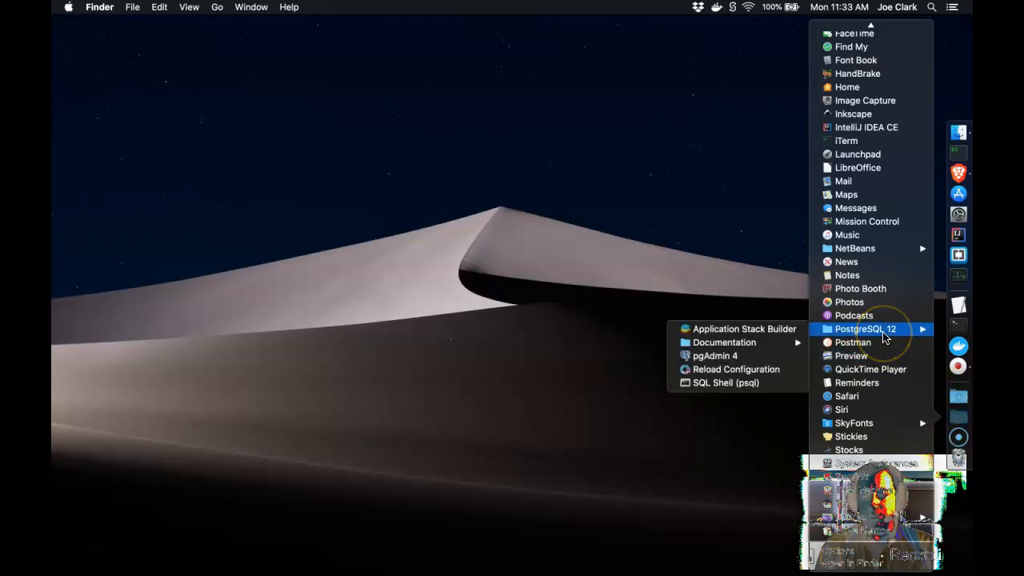
click(737, 360)
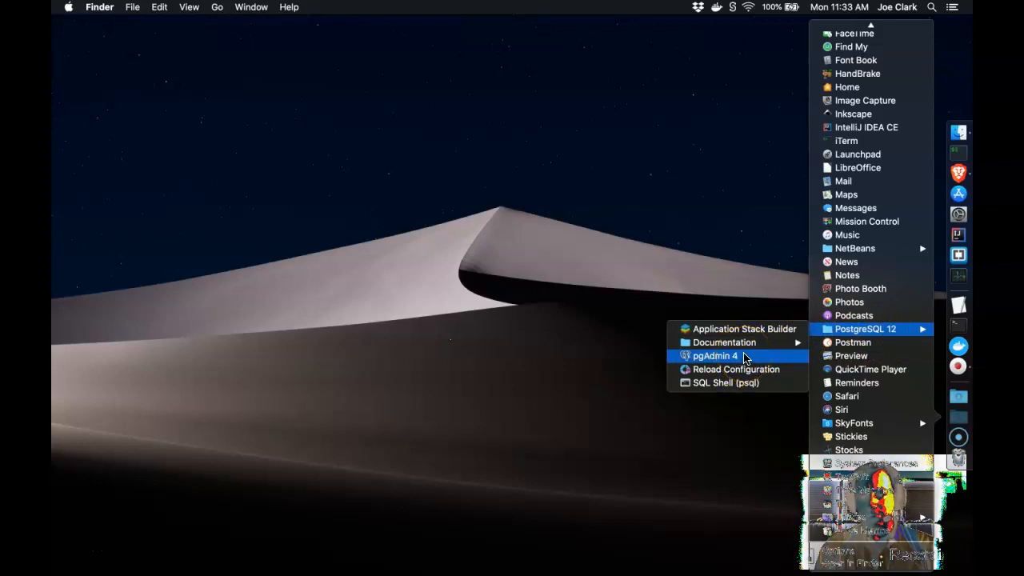
click(744, 358)
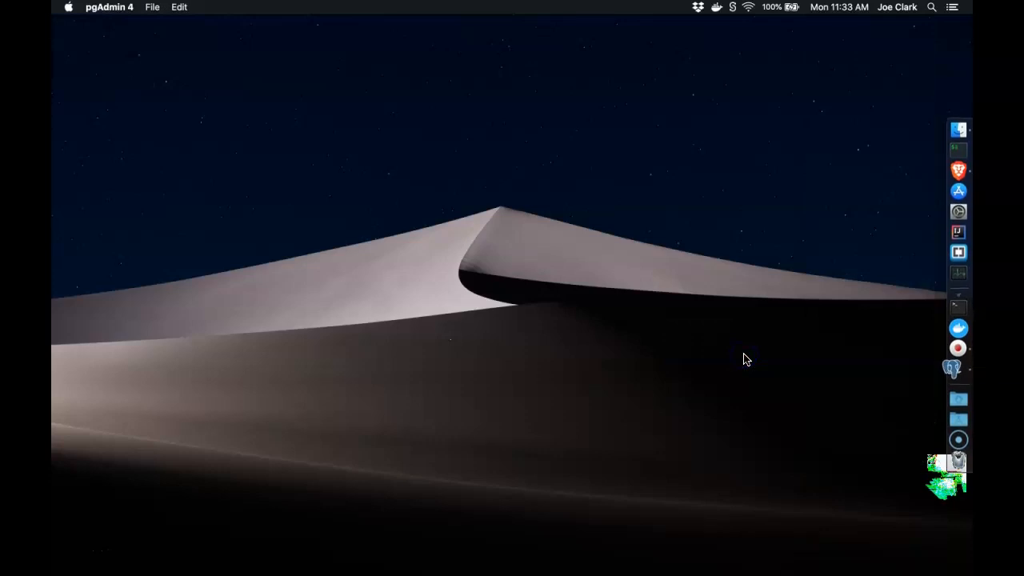
click(798, 361)
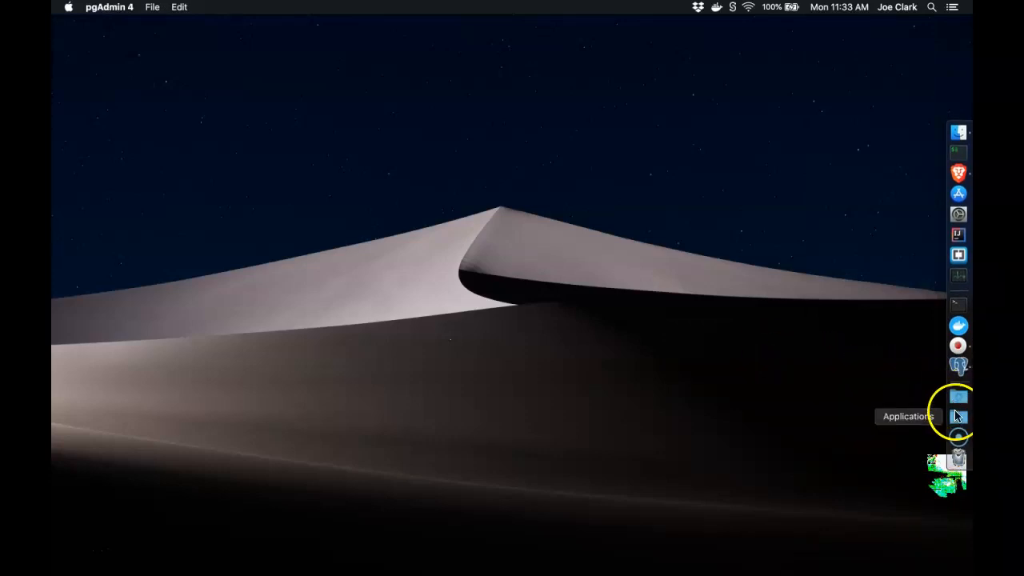
Refuse pgAdmin 4 notifications and switch to the running pgAdmin 4
click(958, 417)
click(958, 419)
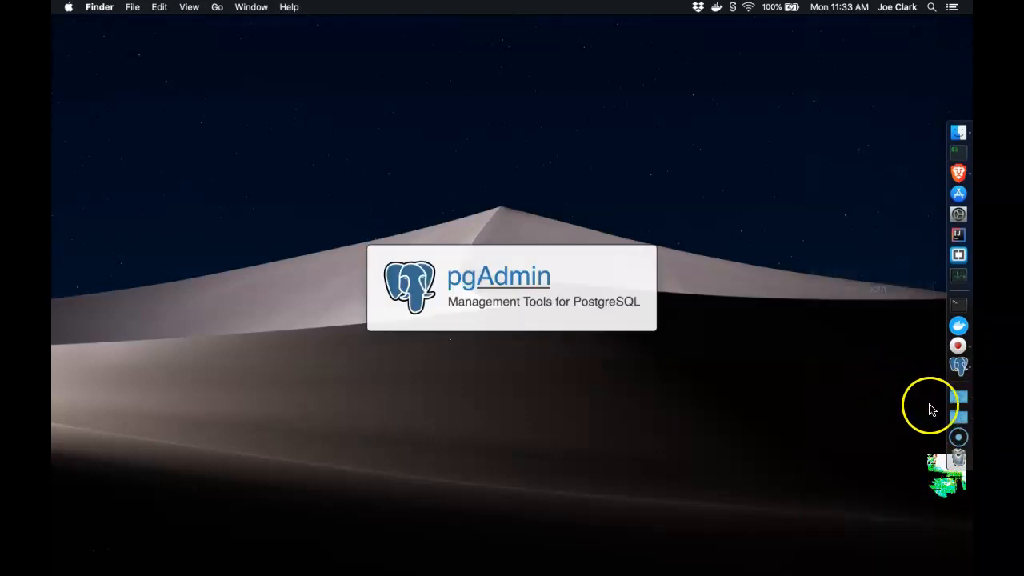
click(960, 420)
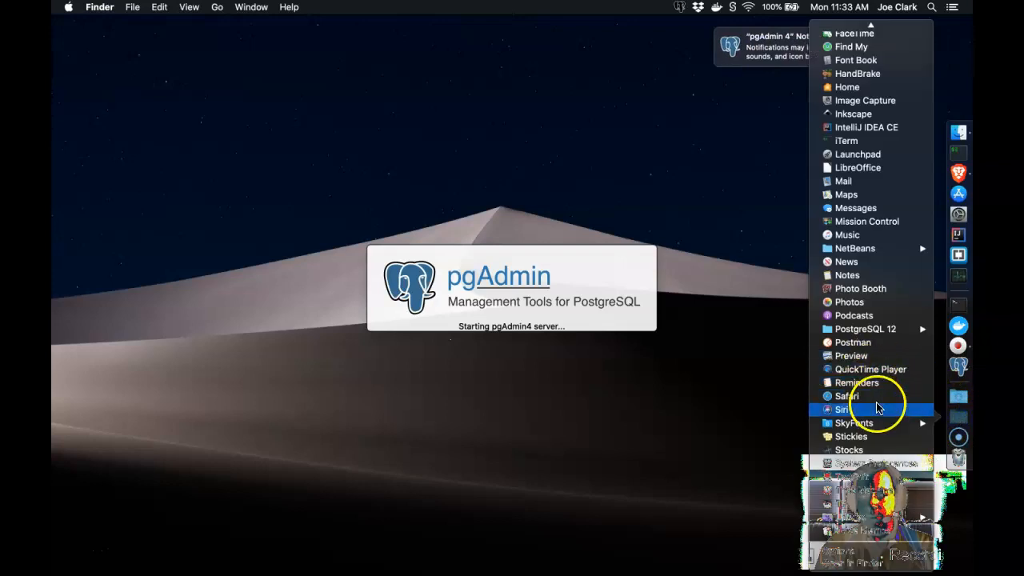
mouse_move(880, 339)
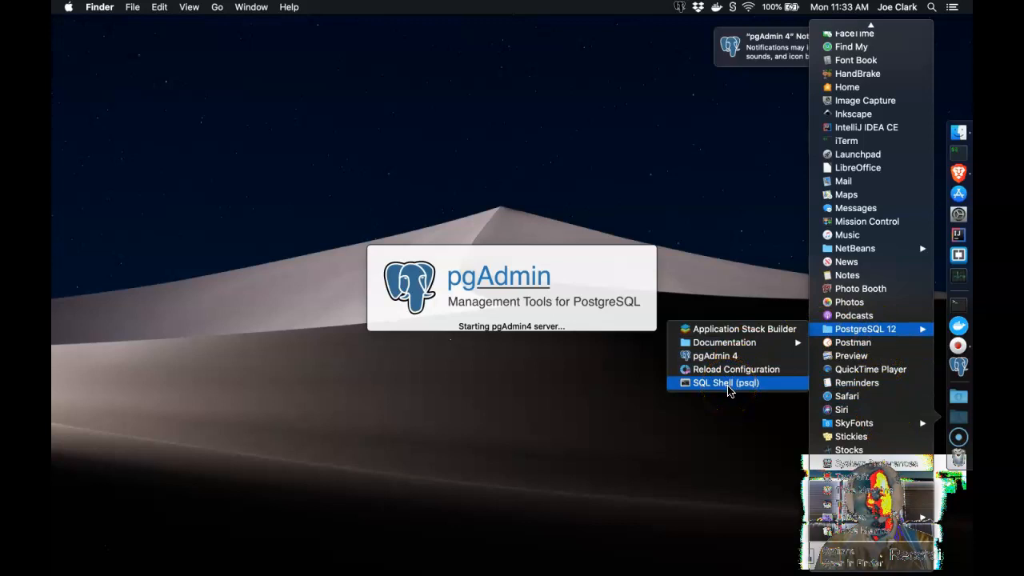
click(767, 262)
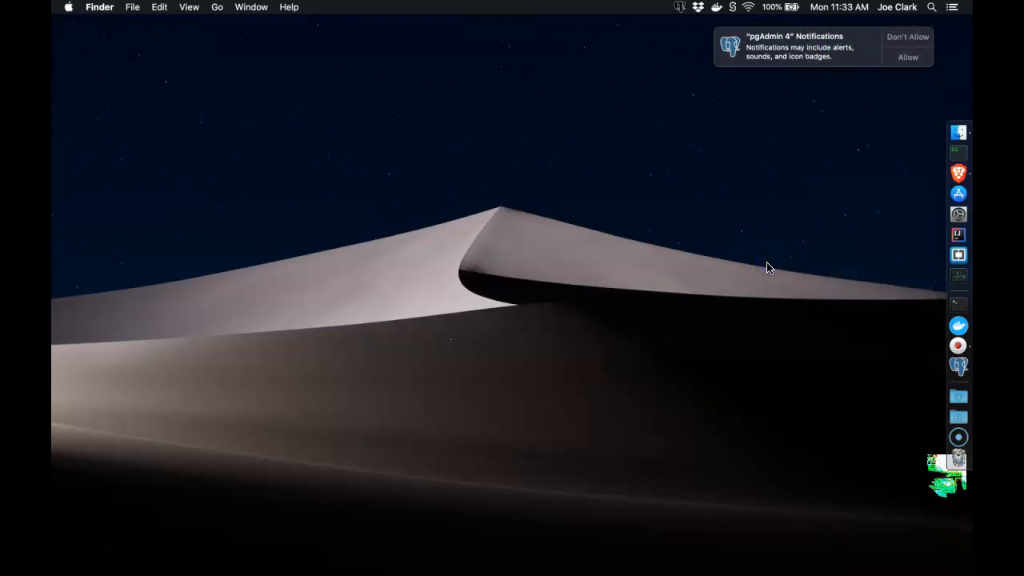
click(898, 38)
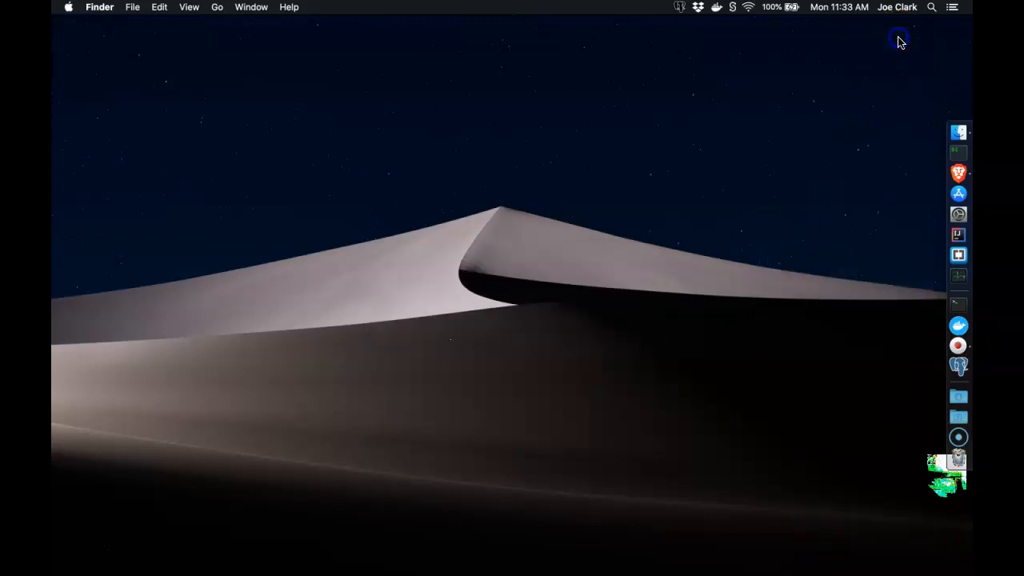
click(966, 374)
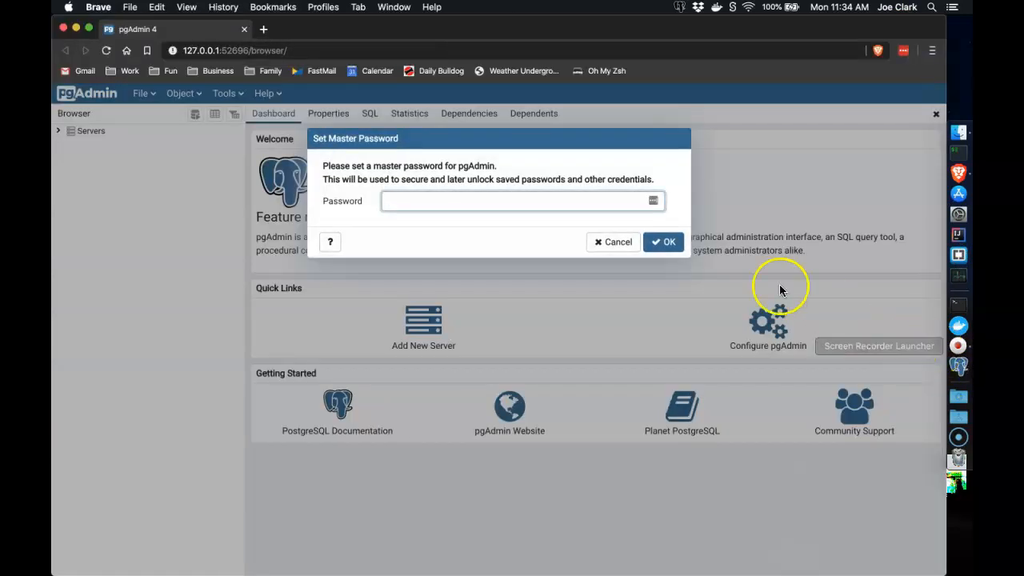
Set a pgAdmin master password and expand Servers to connect to PostgreSQL 12
click(470, 201)
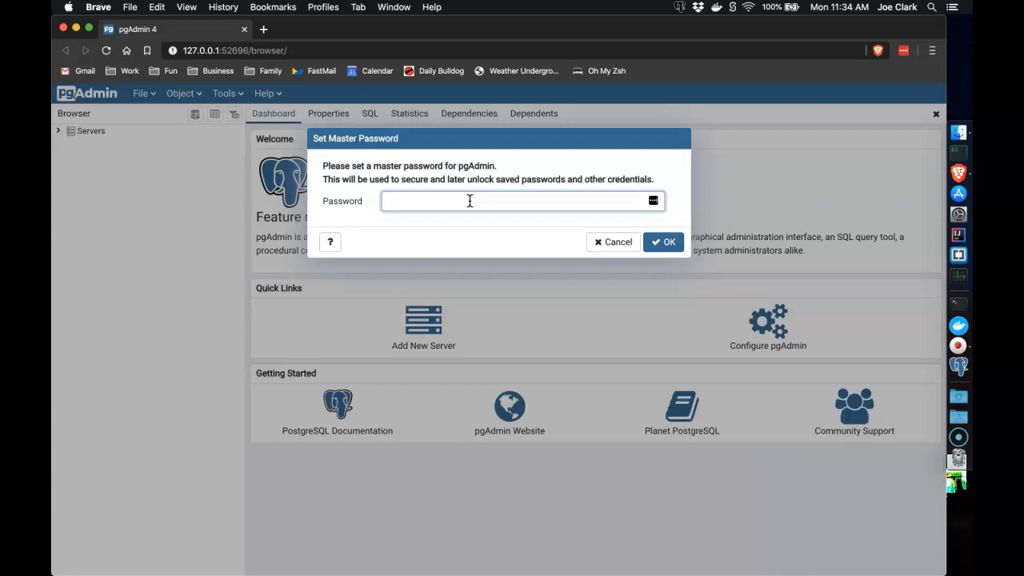
click(665, 243)
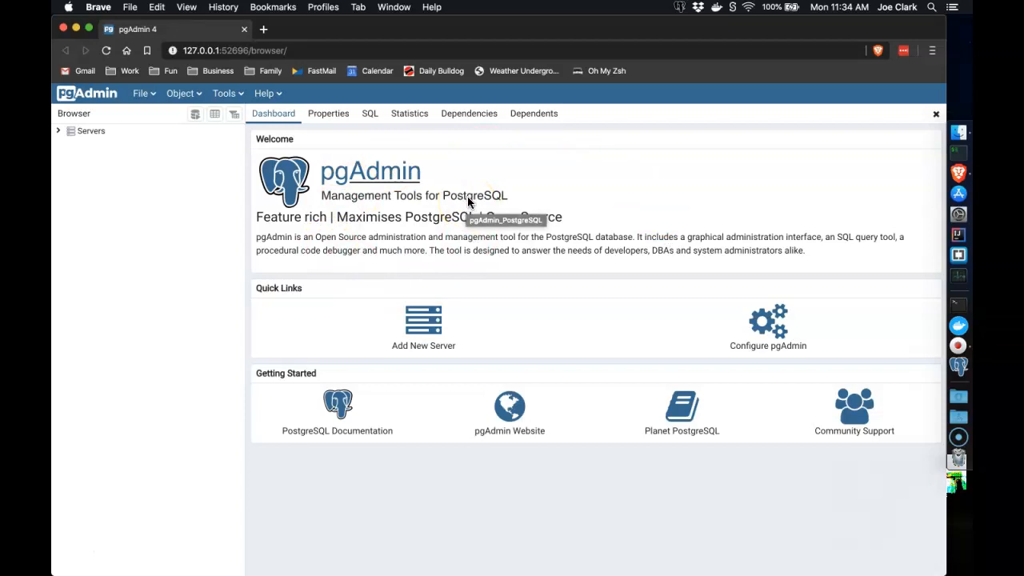
click(58, 132)
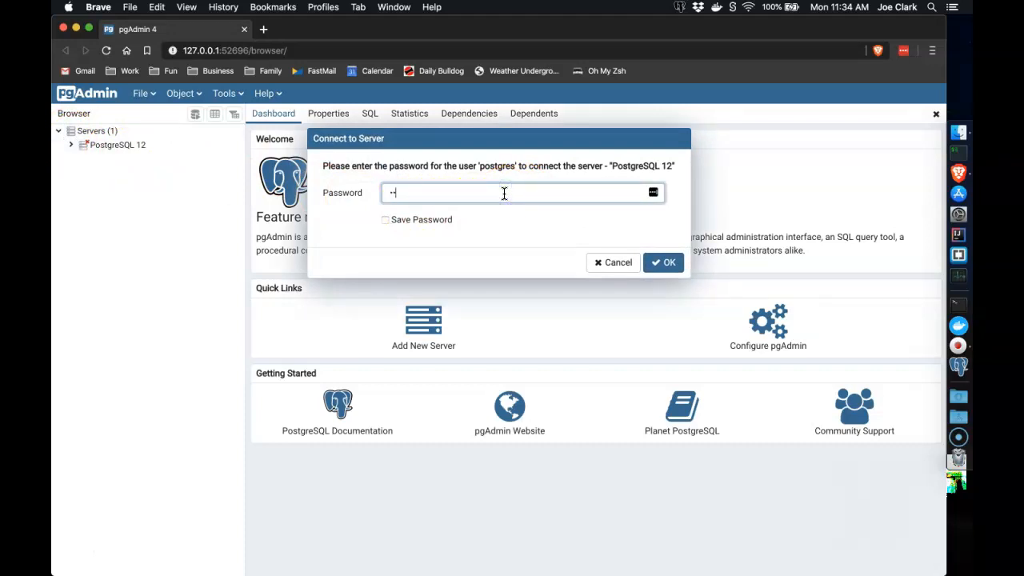
Connect with the server password saved, then browse the Login/Group Roles list
click(407, 222)
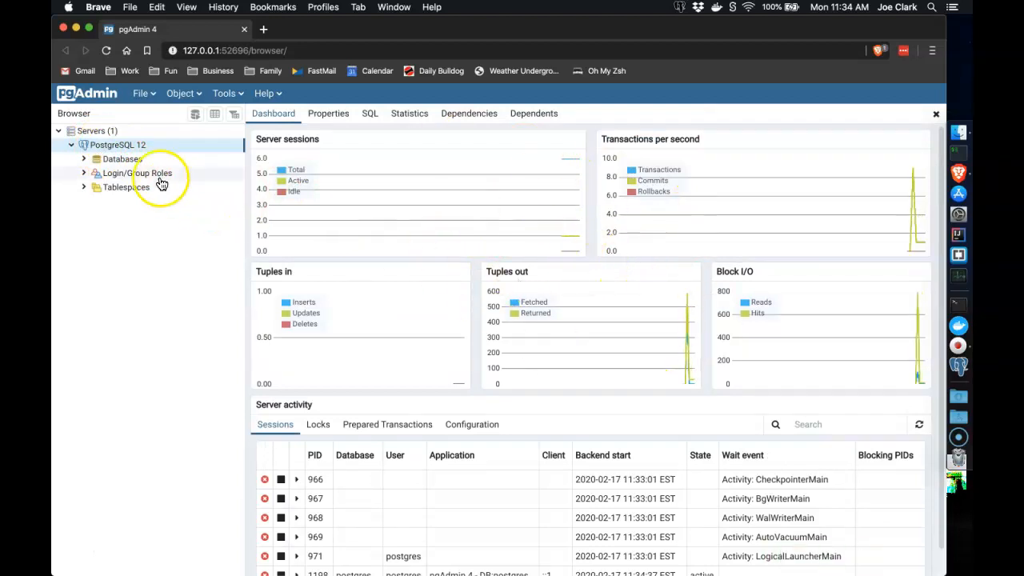
click(114, 165)
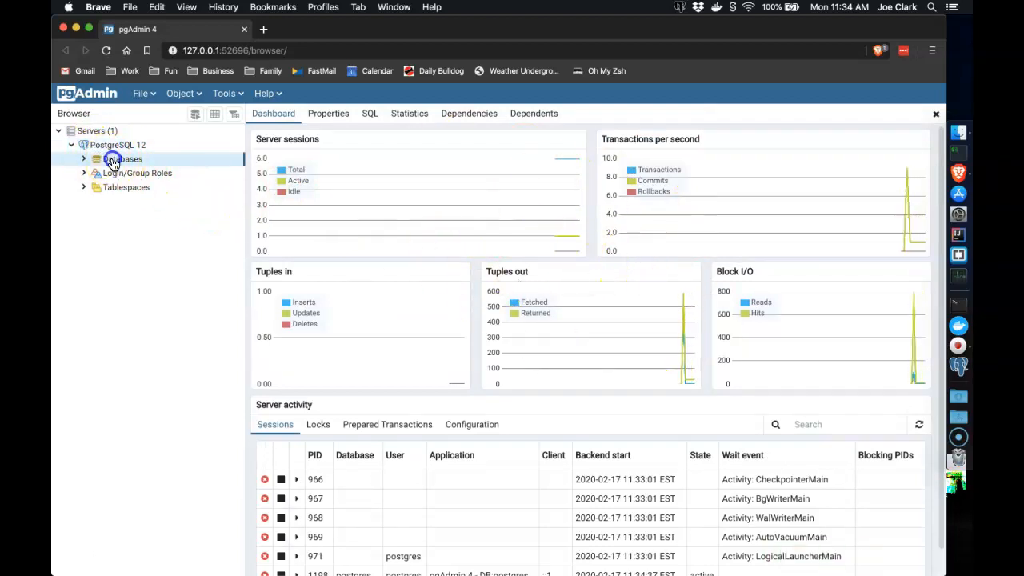
click(116, 178)
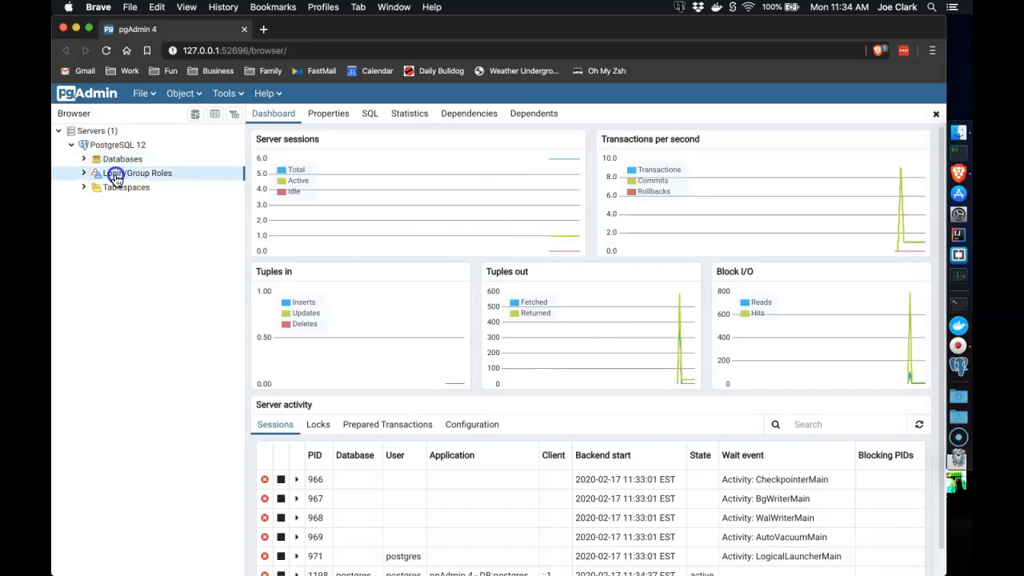
click(84, 176)
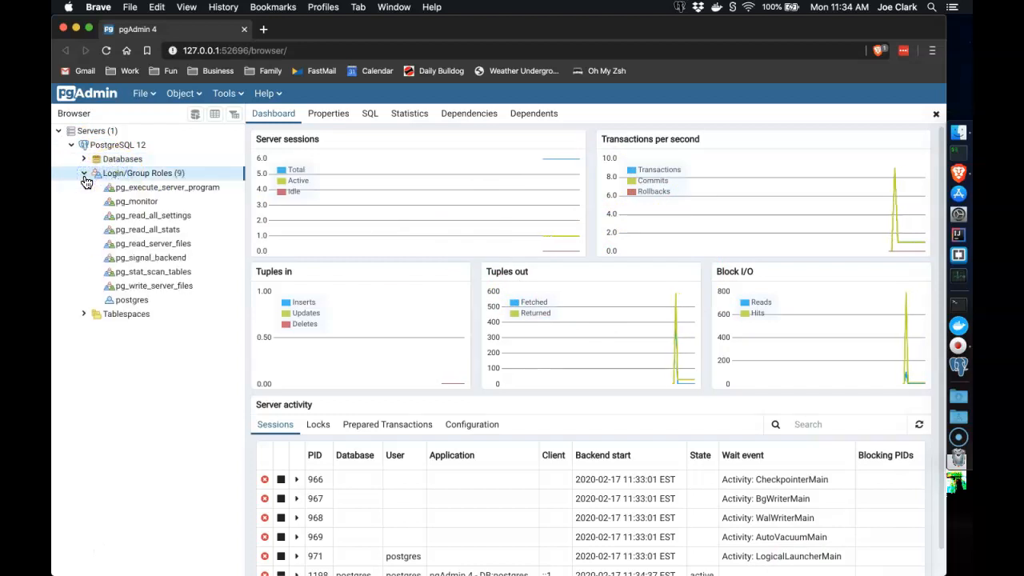
click(84, 175)
click(84, 175)
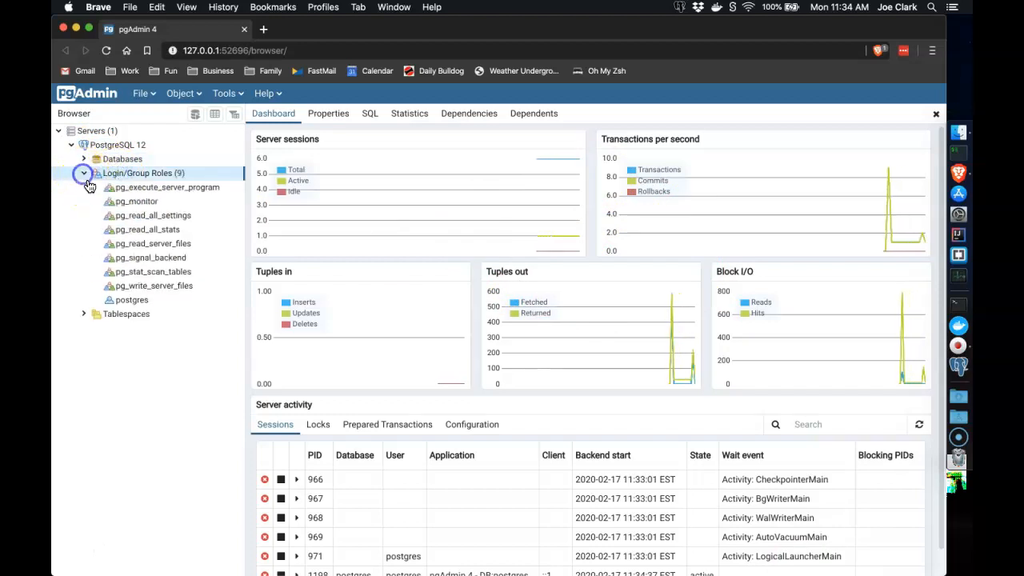
click(150, 305)
click(150, 304)
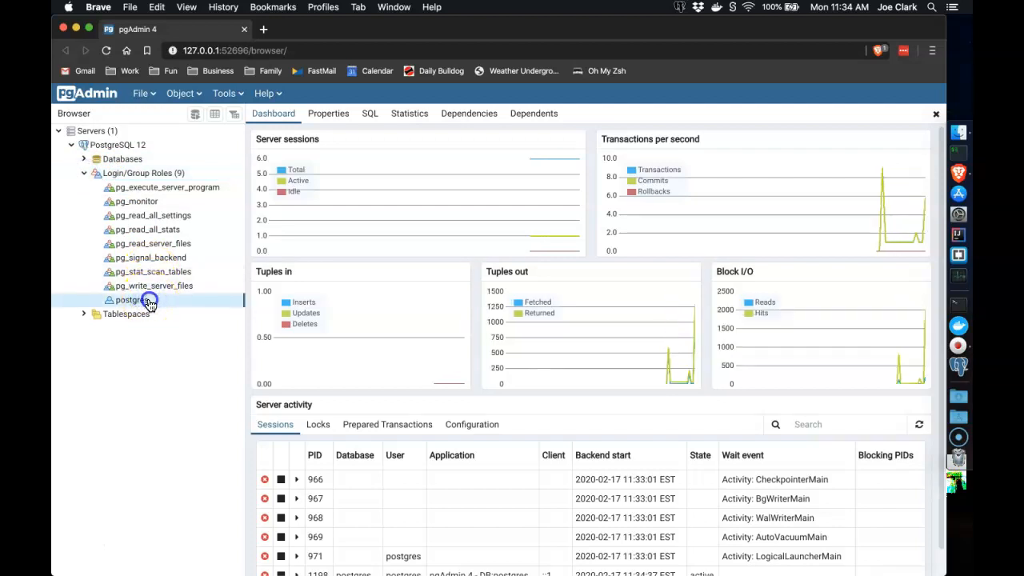
click(137, 300)
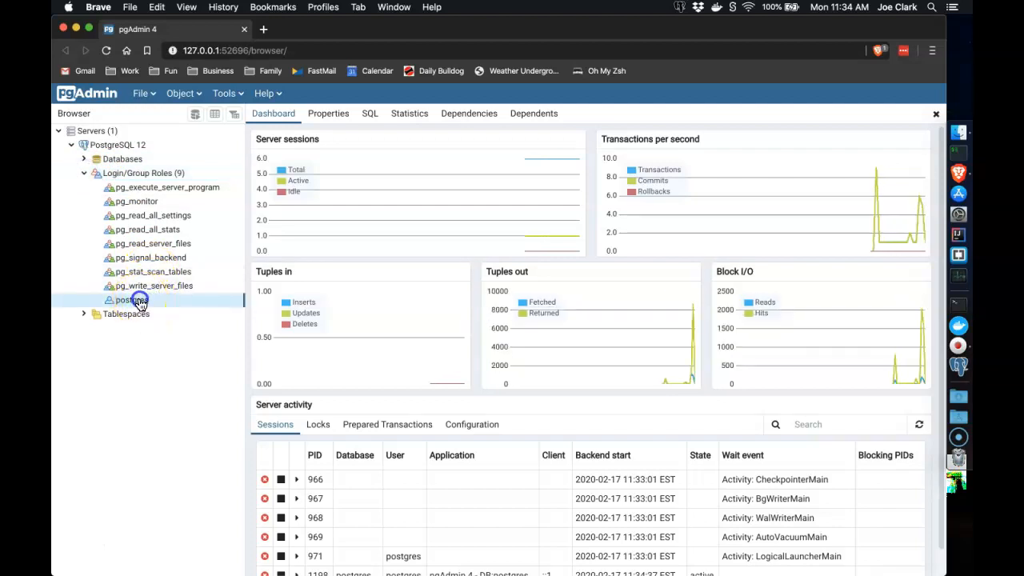
click(85, 173)
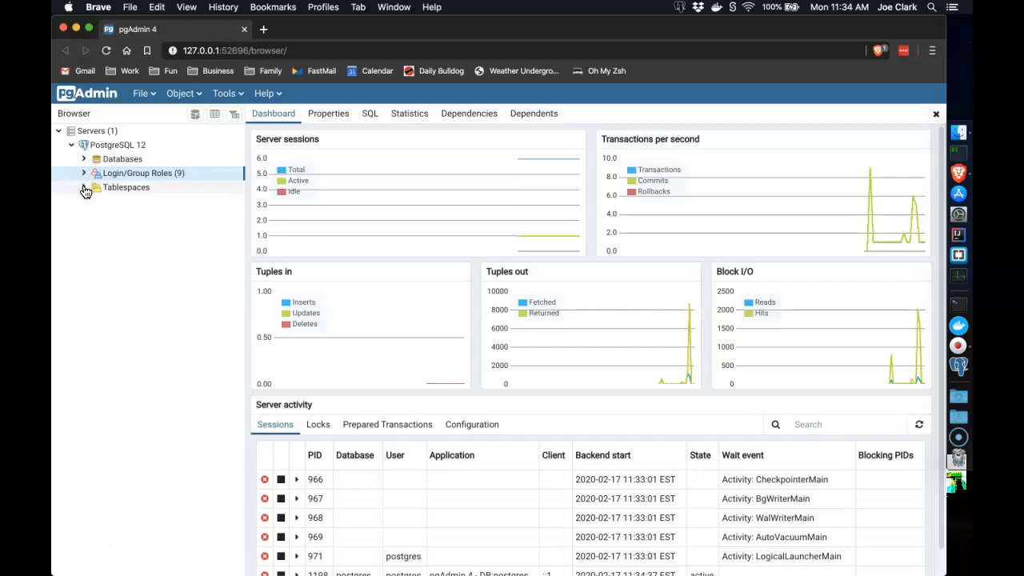
click(85, 188)
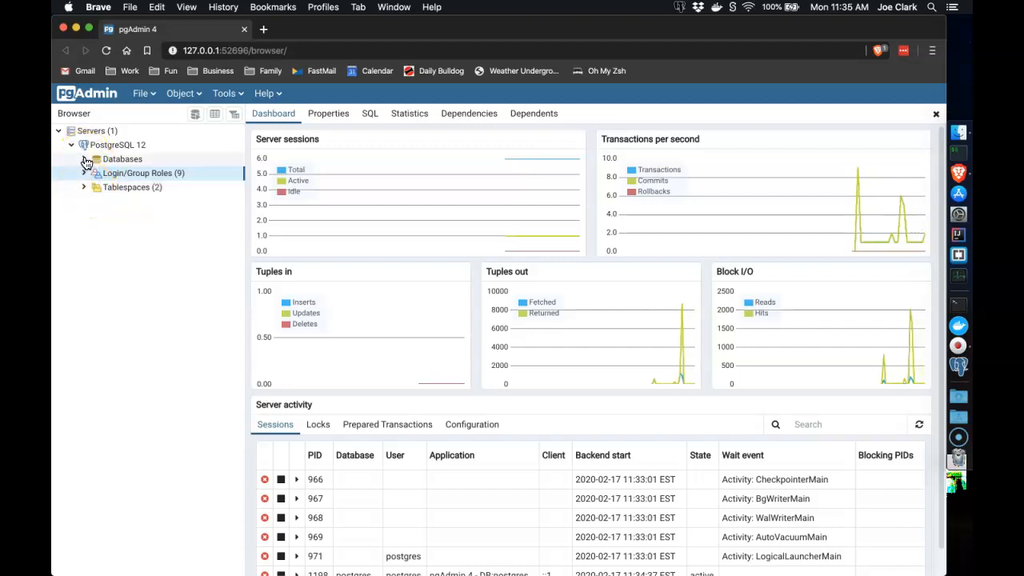
Expand Databases to show the postgres database, then select the Databases group
click(85, 159)
click(116, 160)
click(124, 174)
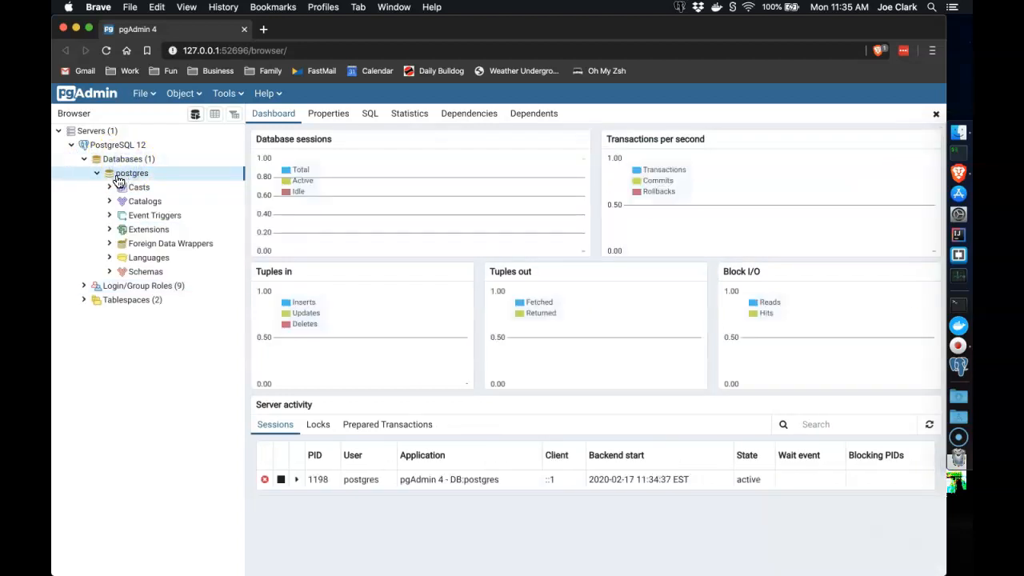
click(95, 174)
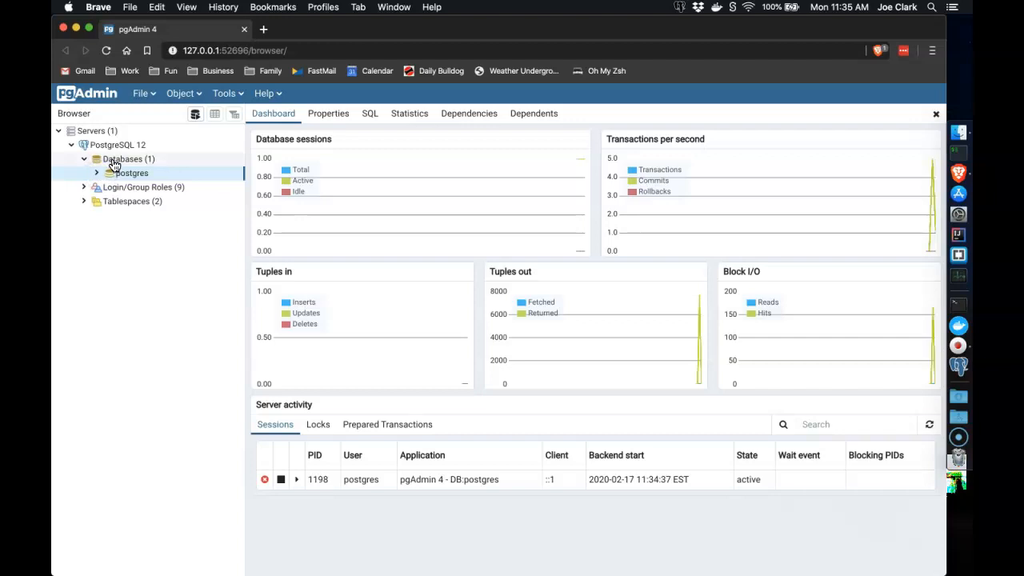
click(117, 147)
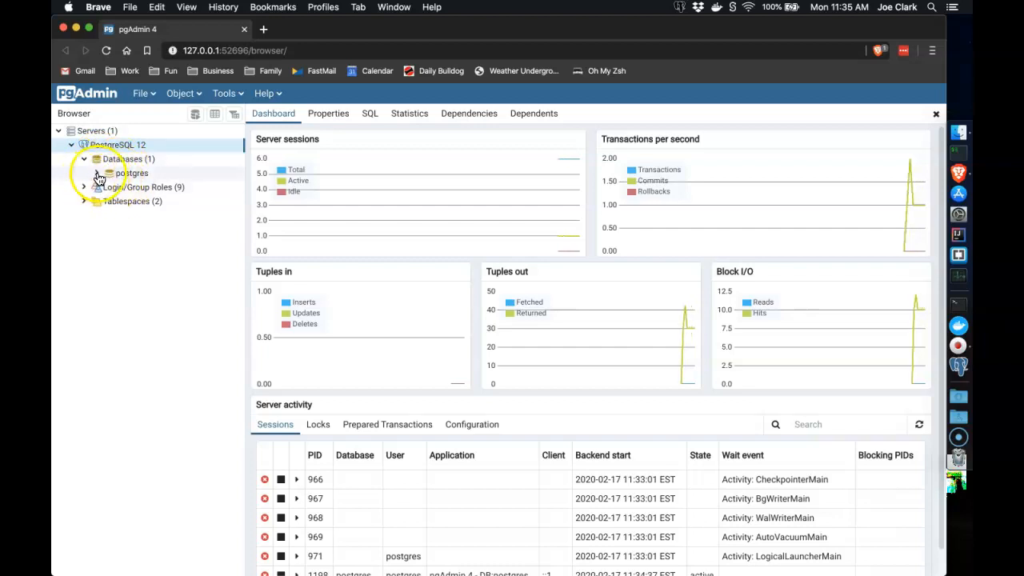
click(126, 175)
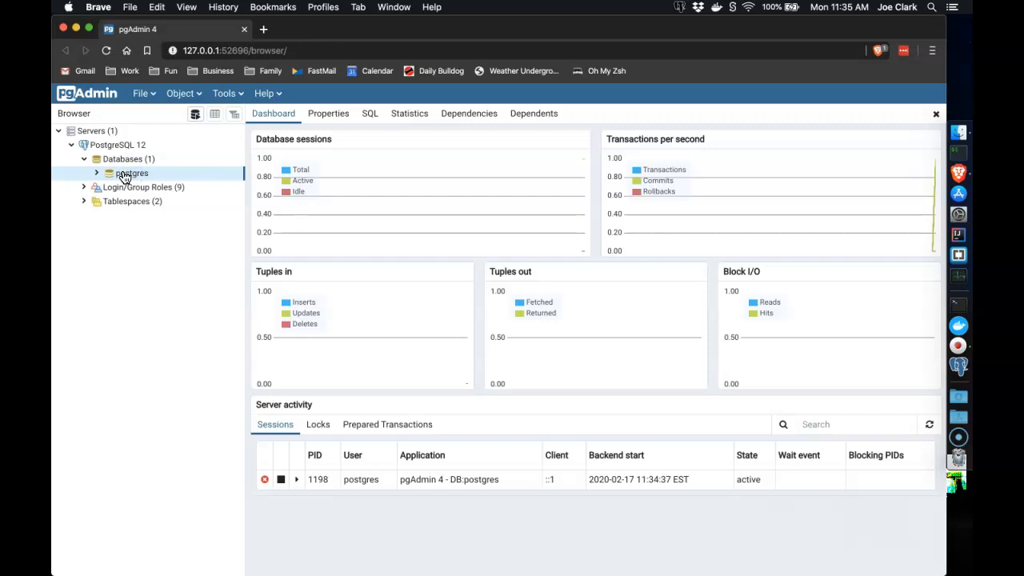
click(116, 165)
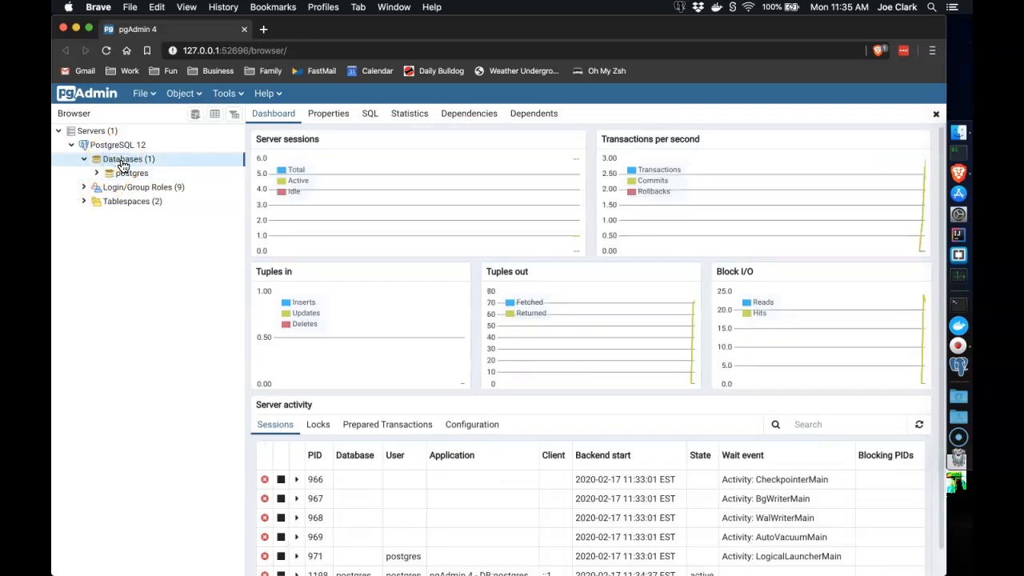
Create a new database named lesson1 from the Databases context menu
right_click(121, 165)
click(144, 174)
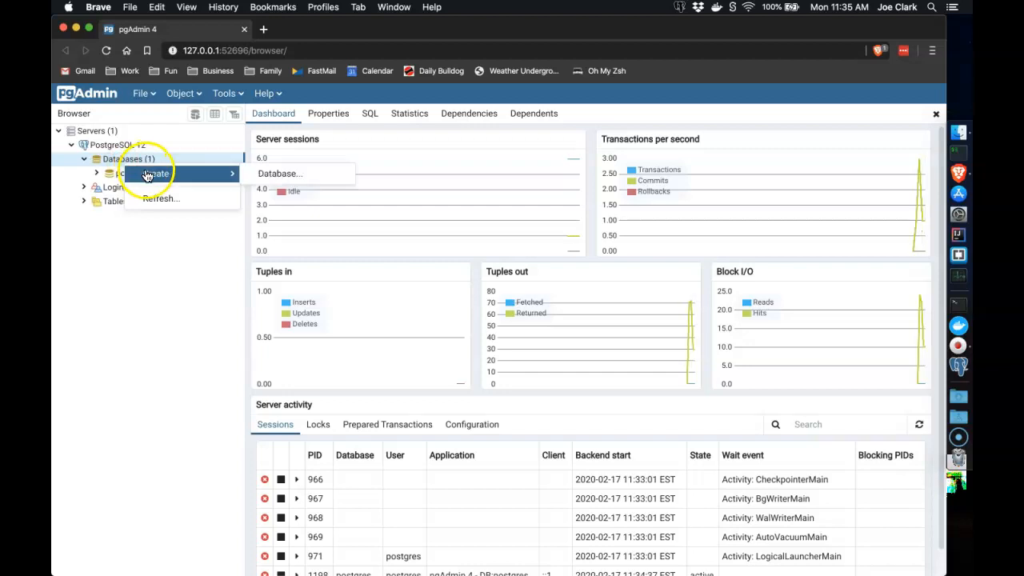
click(269, 176)
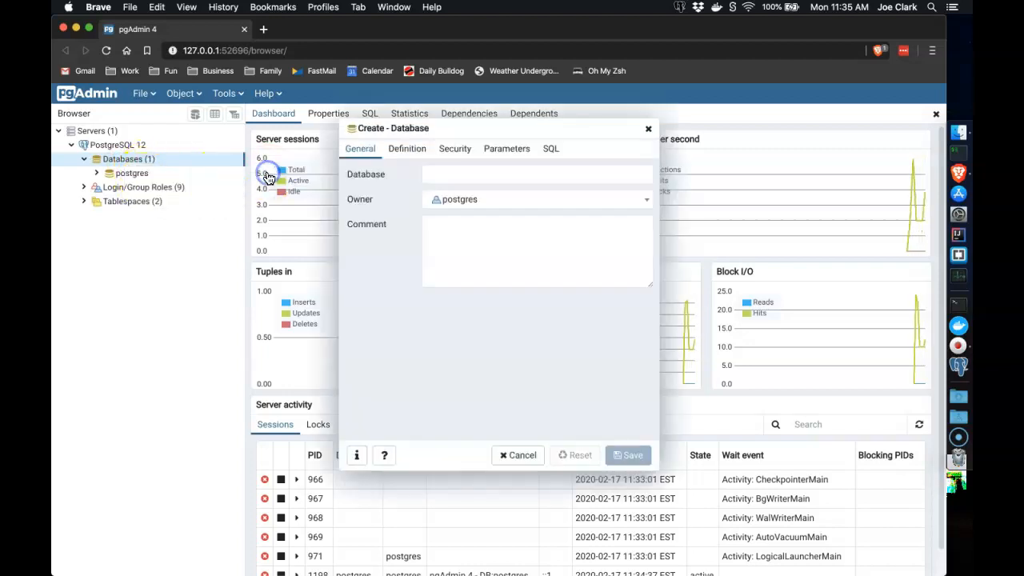
click(448, 173)
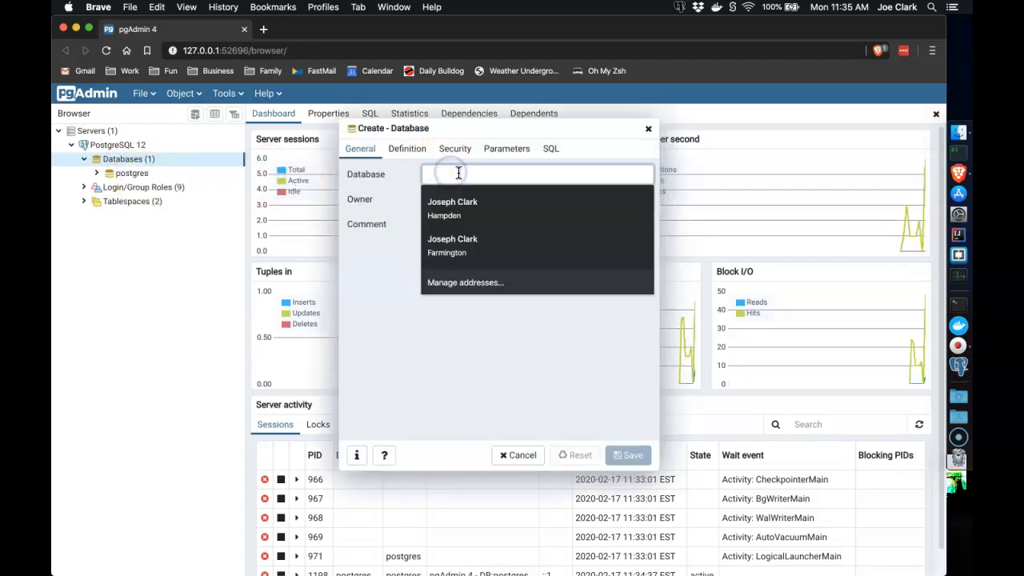
text(le)
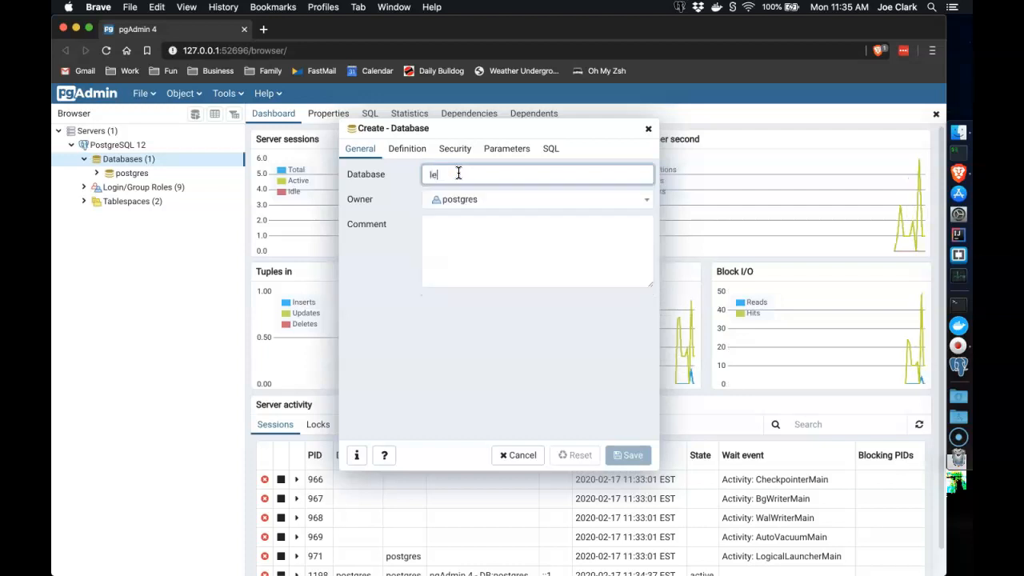
text(sson1)
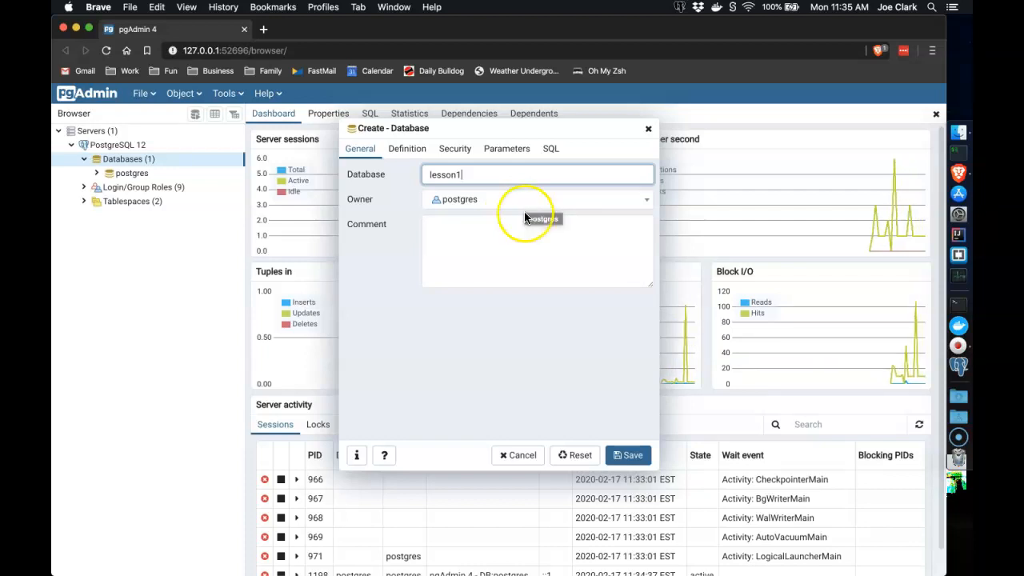
click(622, 454)
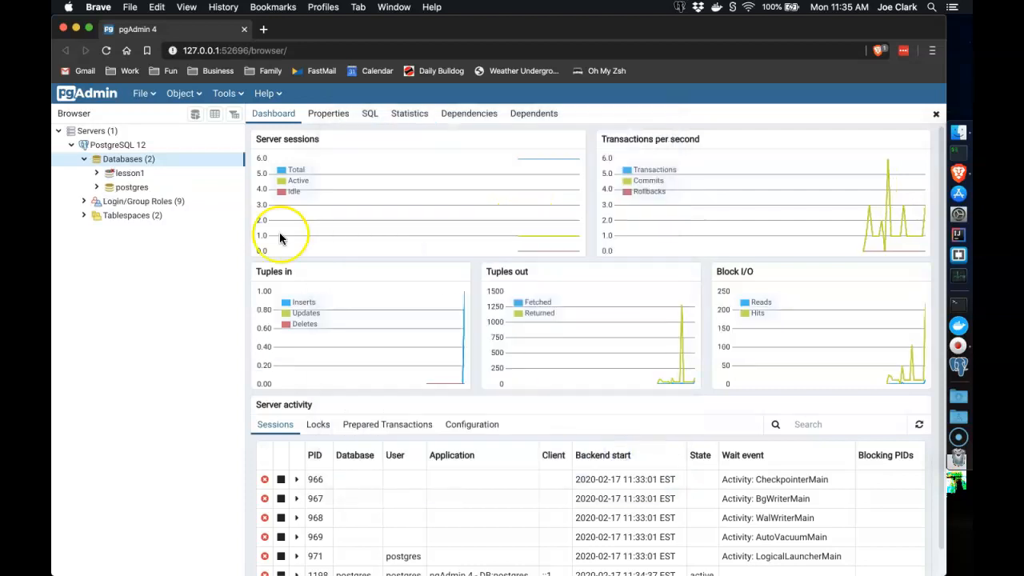
Expand lesson1 down to Schemas > public and select its Tables group
click(130, 173)
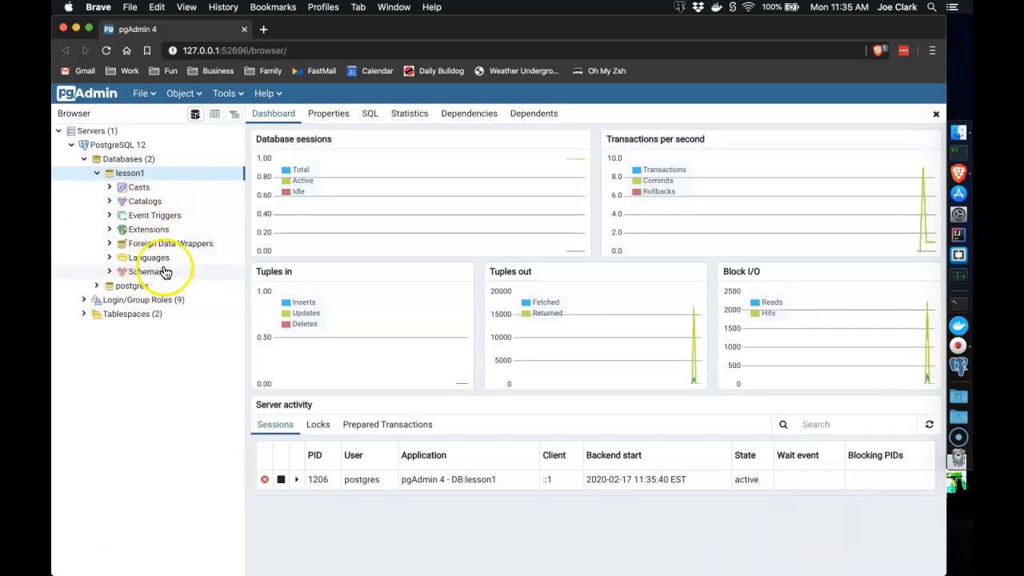
click(112, 274)
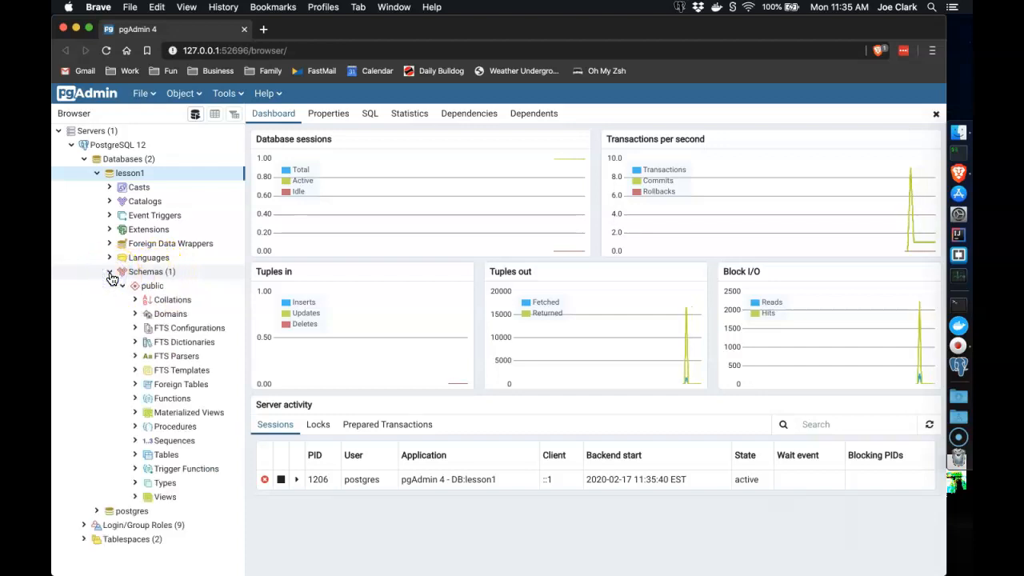
click(152, 288)
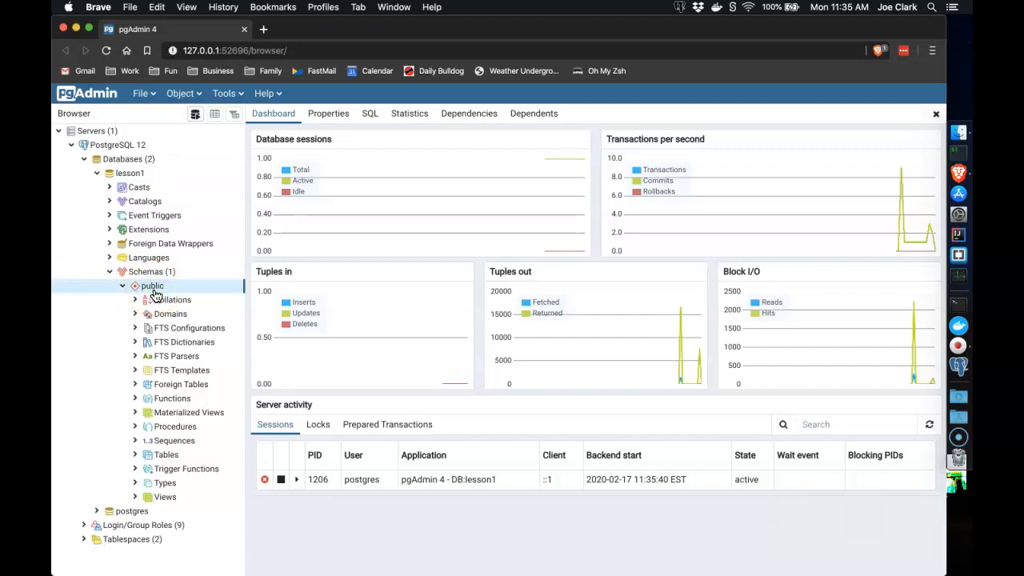
click(167, 456)
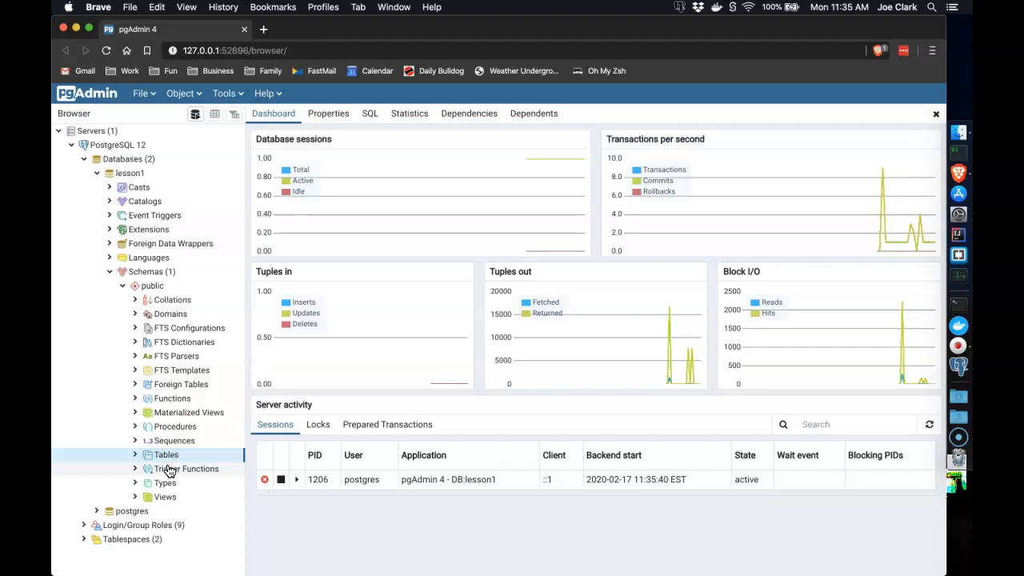
click(118, 145)
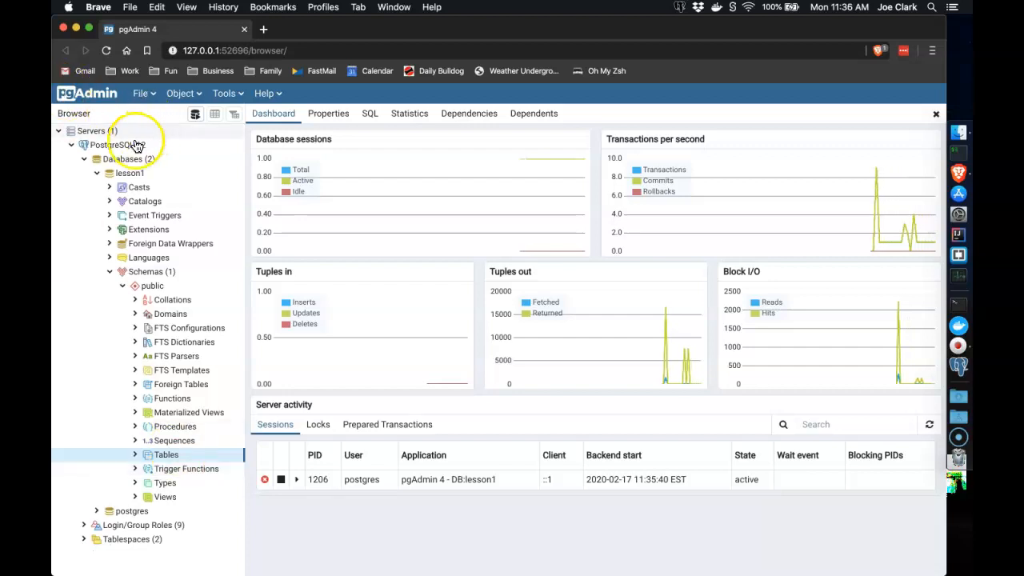
click(114, 159)
click(128, 174)
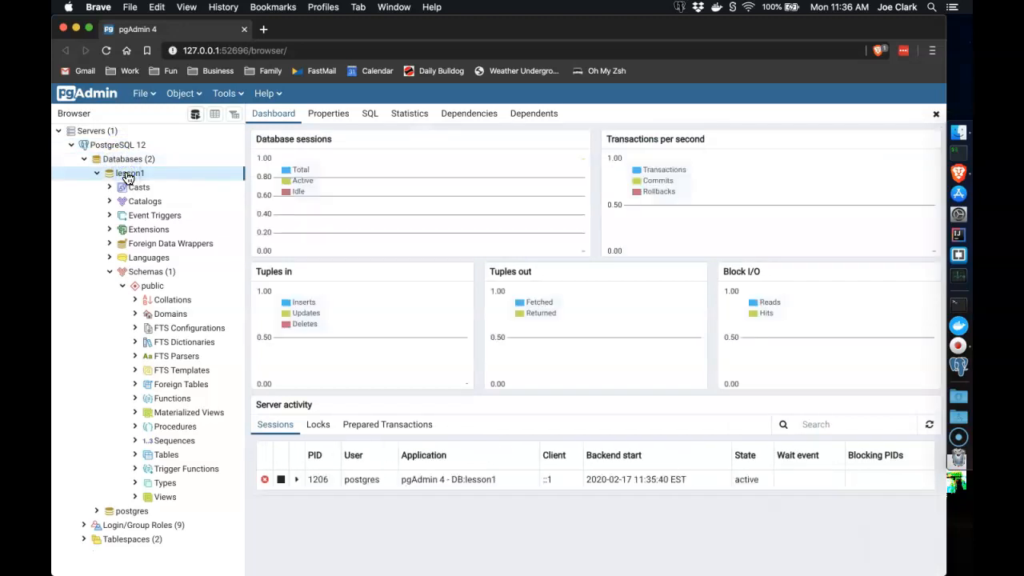
click(152, 288)
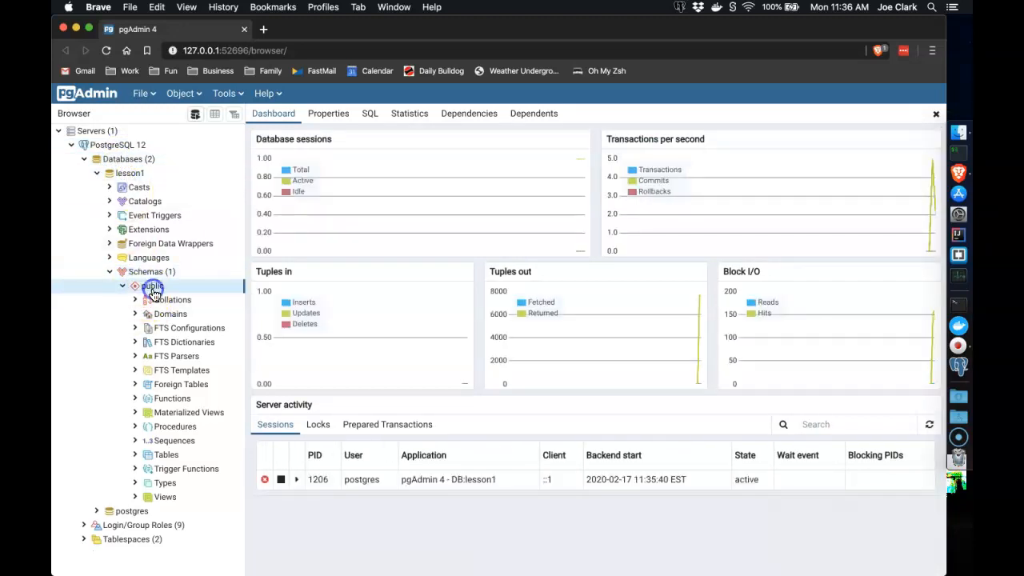
click(159, 457)
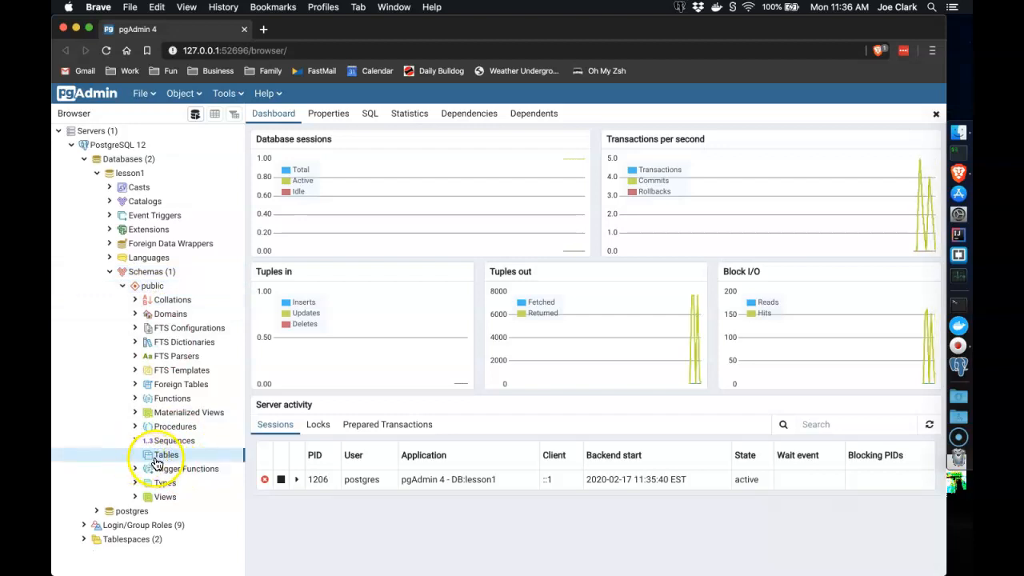
Start a new table named 'tests' in lesson1's public schema, owned by postgres
right_click(160, 462)
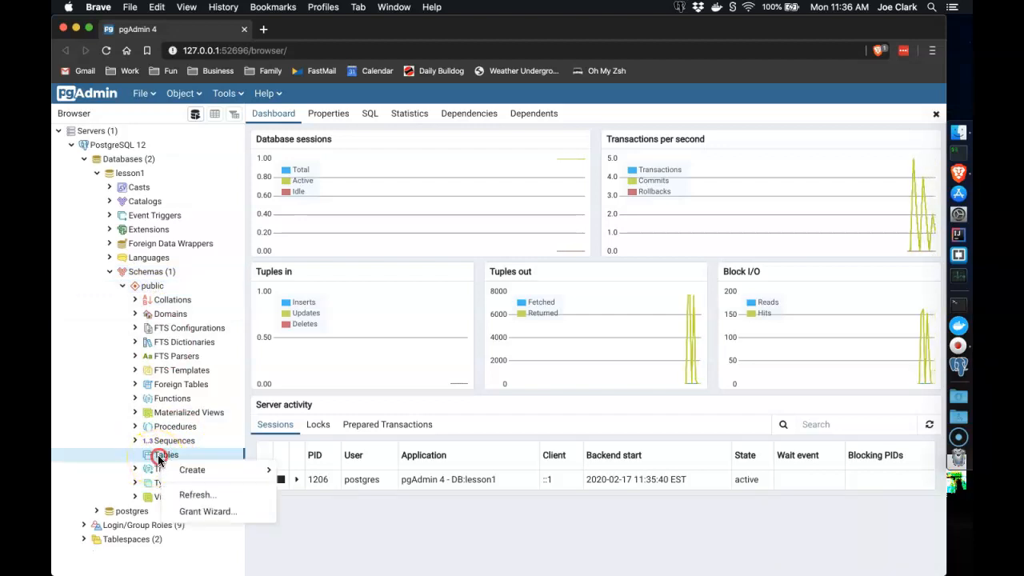
mouse_move(196, 471)
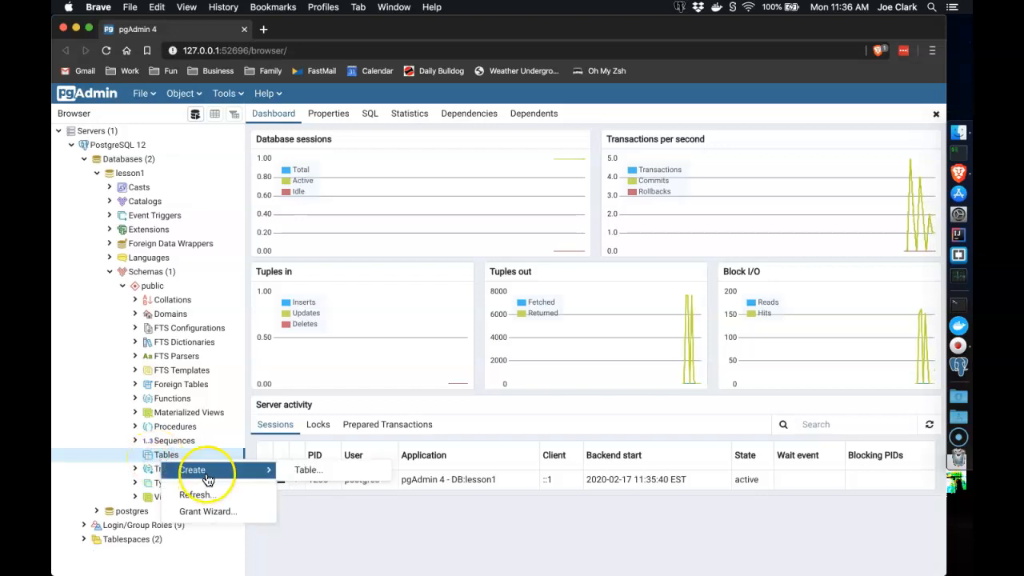
click(298, 475)
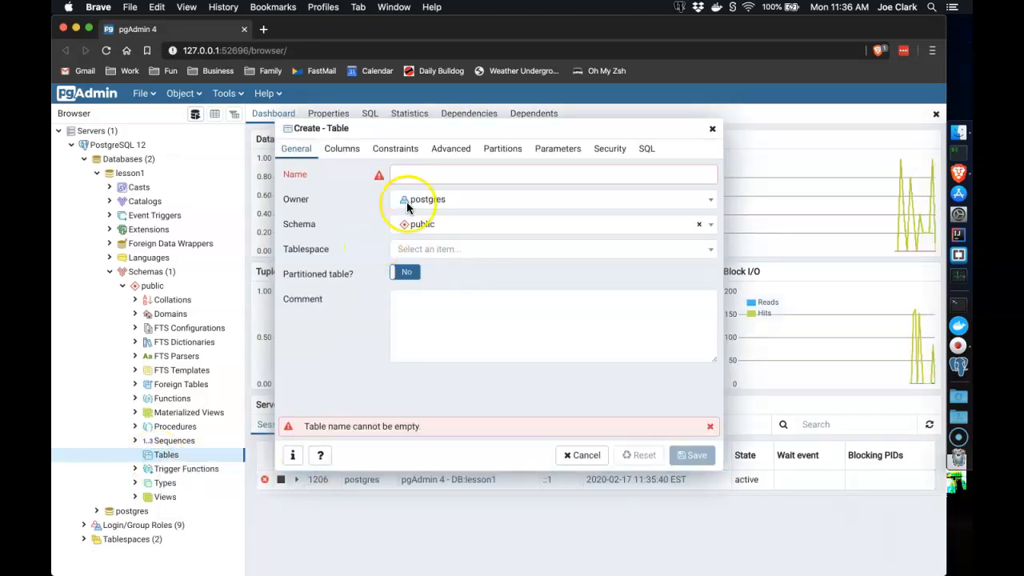
click(424, 172)
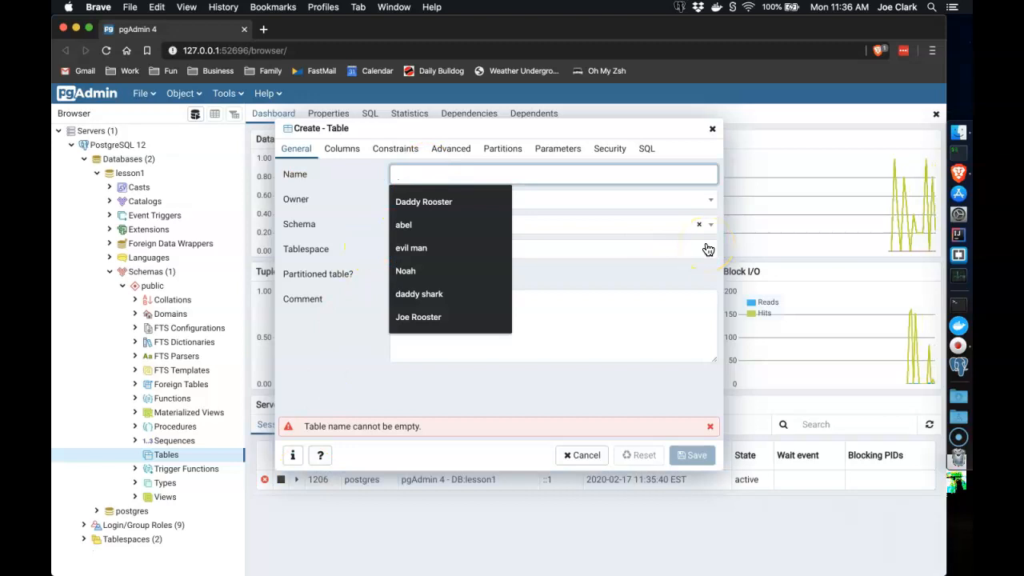
text(tests)
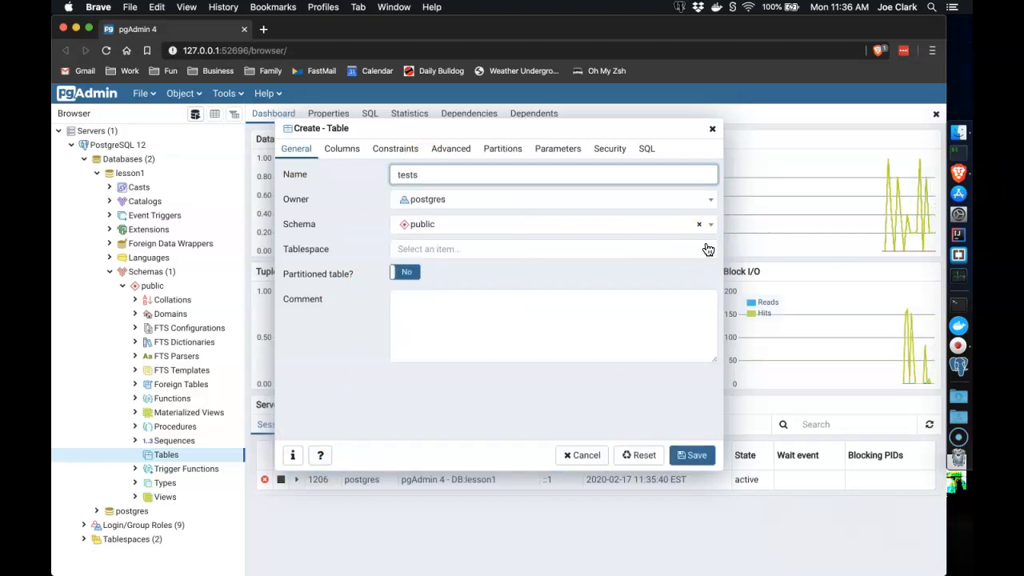
key(Tab)
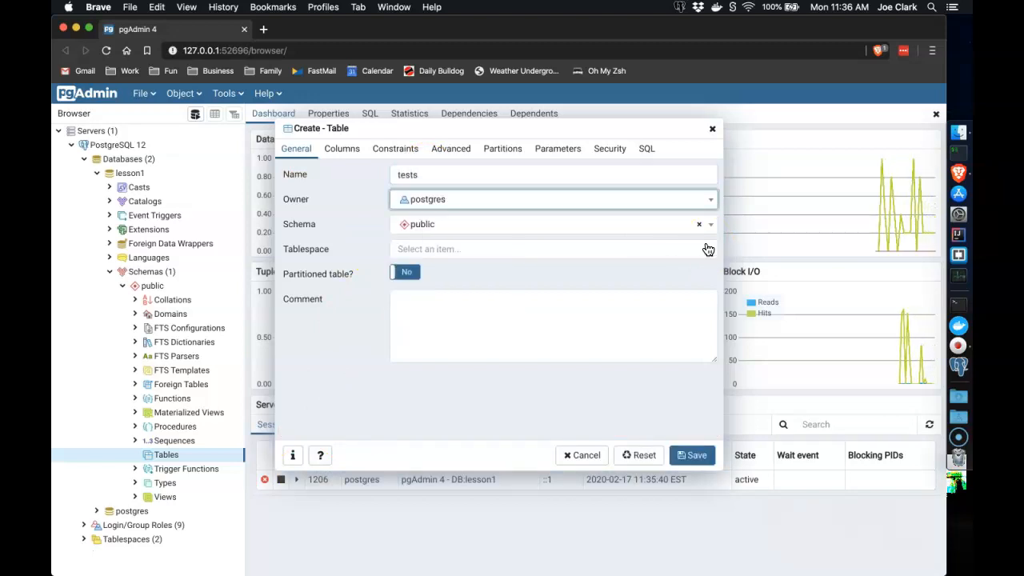
key(Tab)
key(Tab)
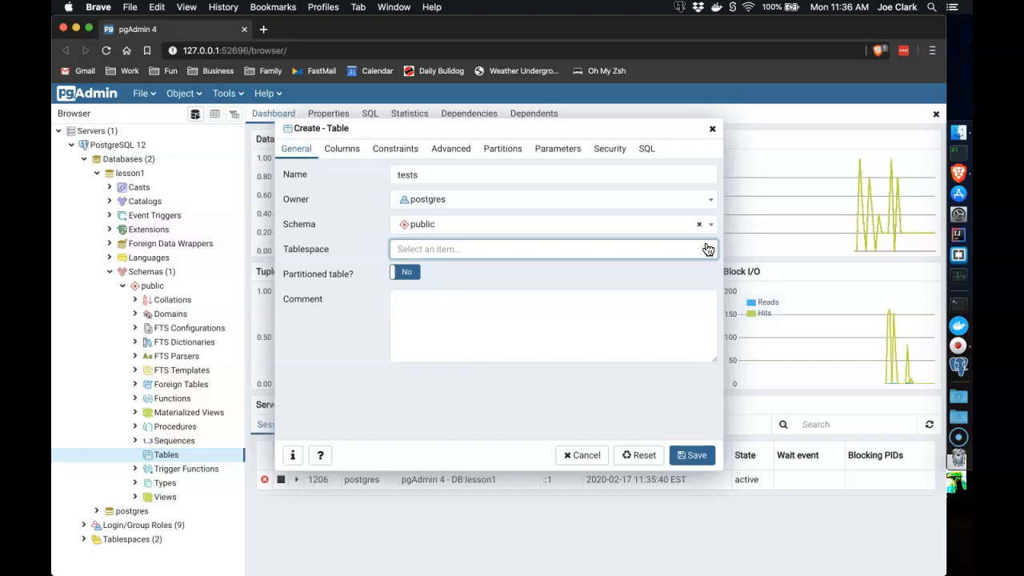
click(410, 176)
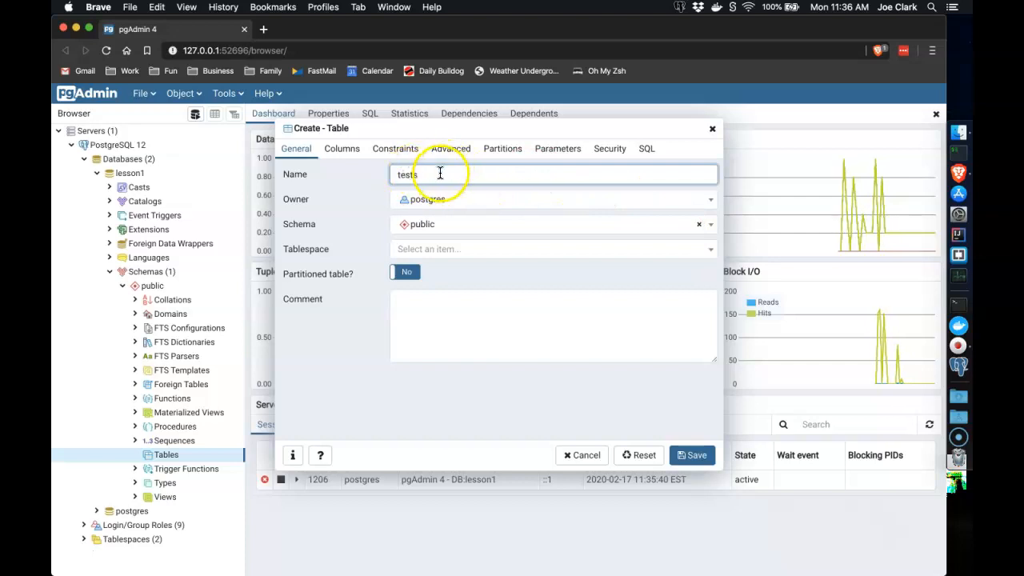
click(343, 152)
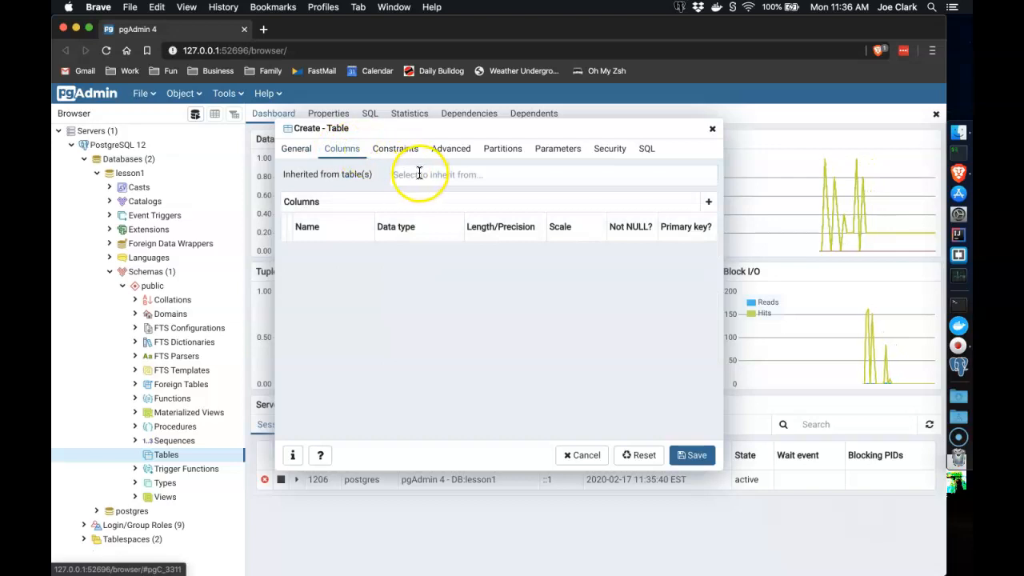
Add an id column of type integer and make it the primary key
click(337, 231)
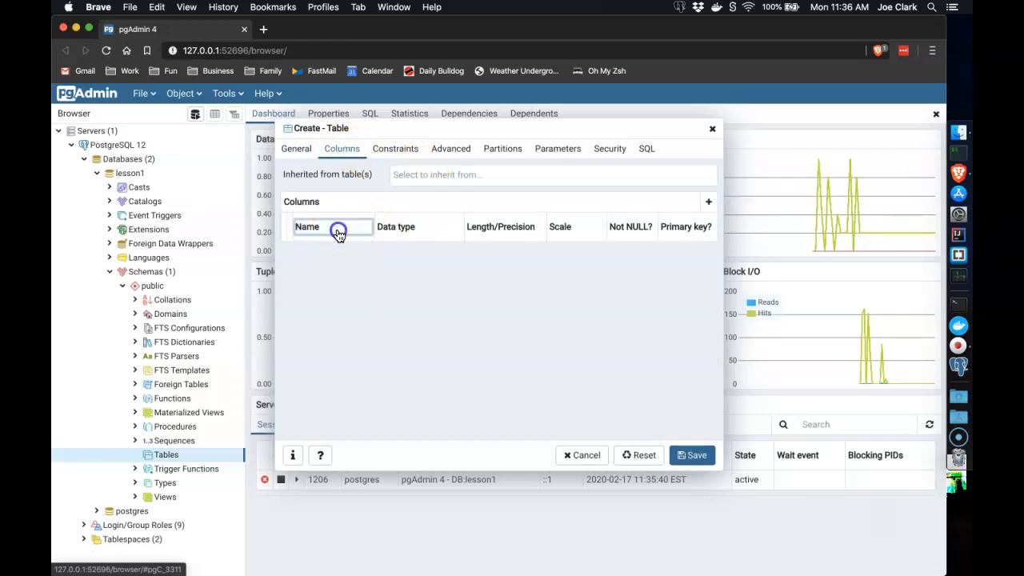
click(707, 203)
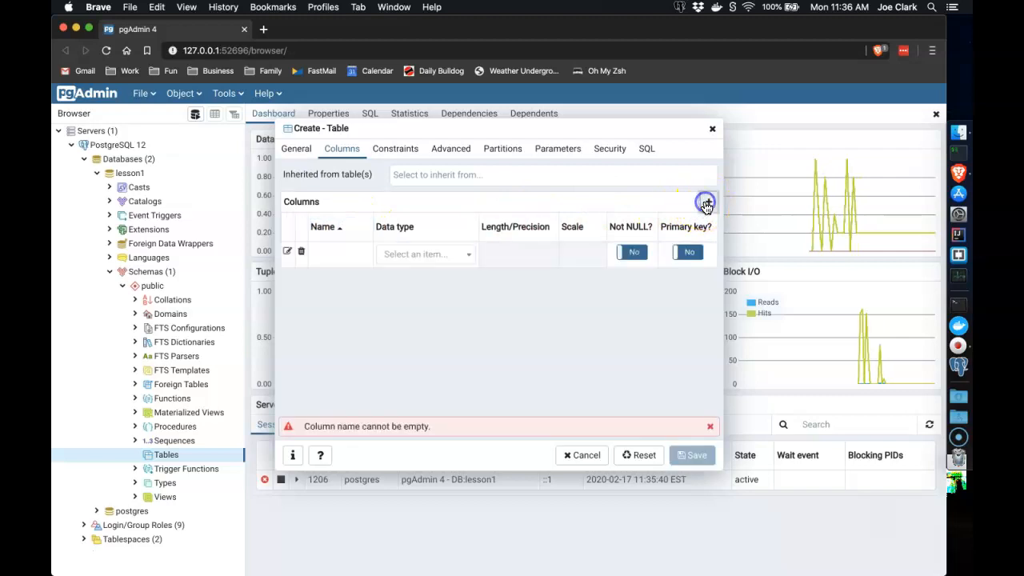
click(339, 252)
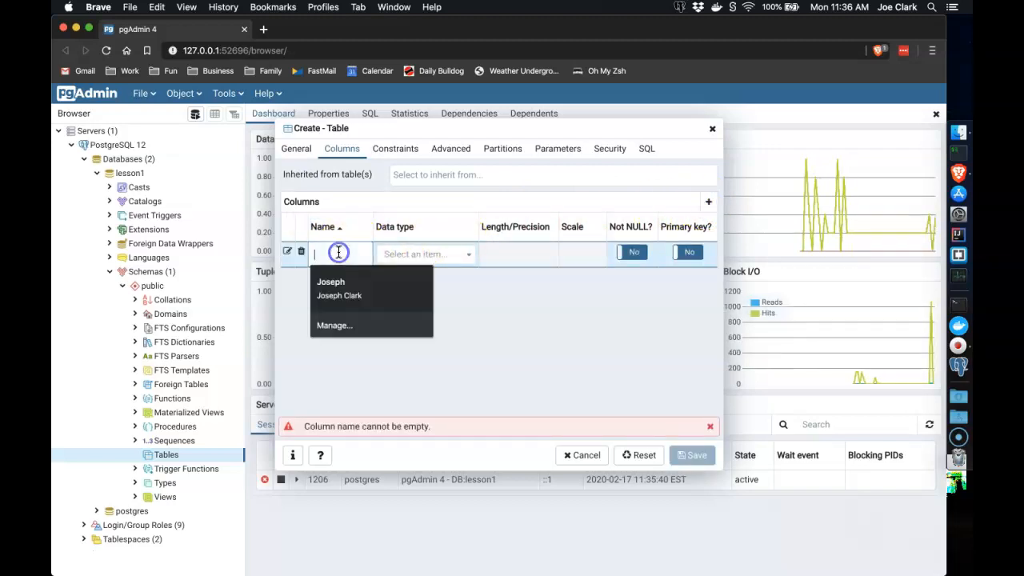
text(id)
key(Tab)
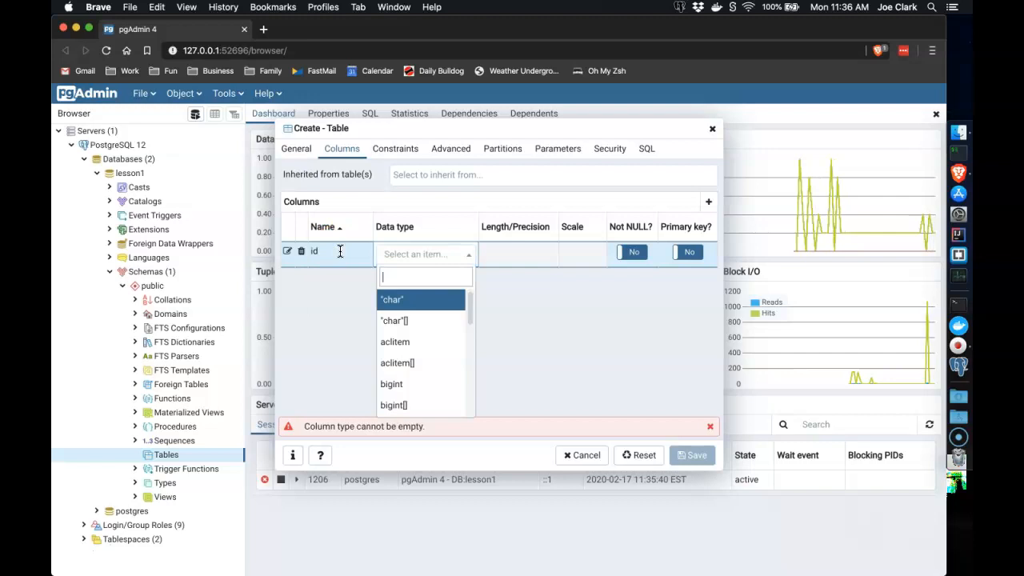
scroll(435, 353, down, 10)
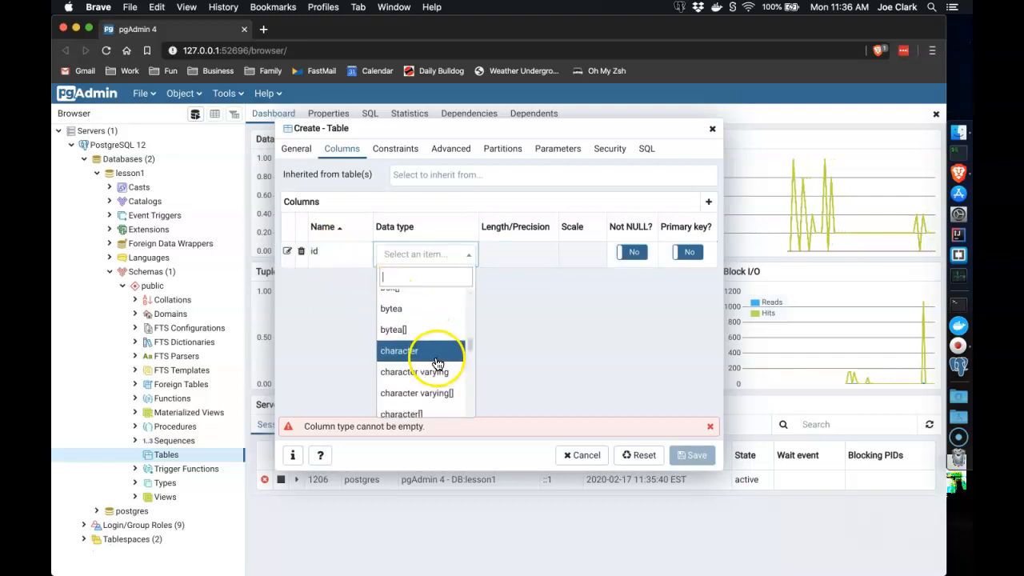
scroll(434, 368, down, 4)
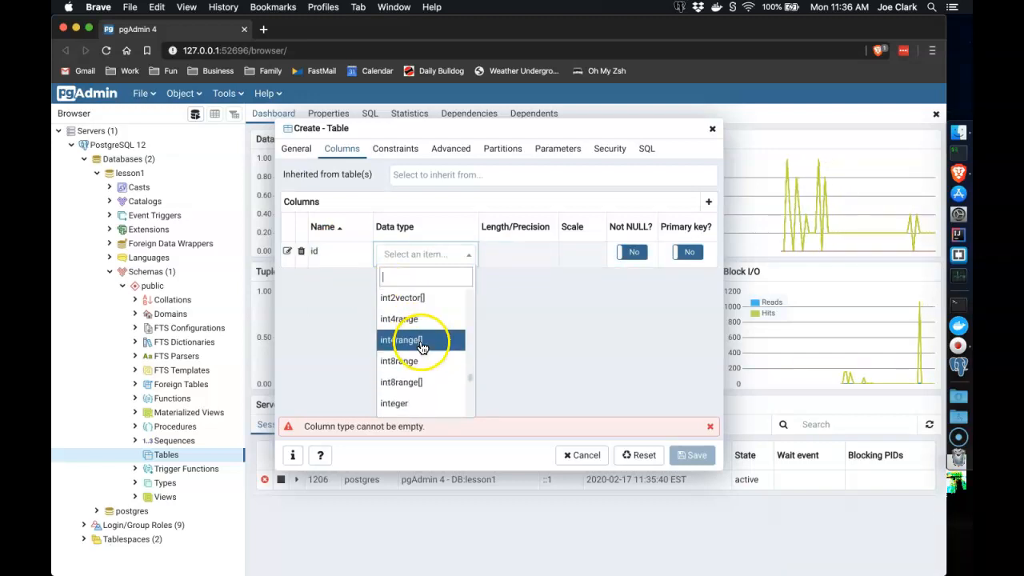
click(408, 385)
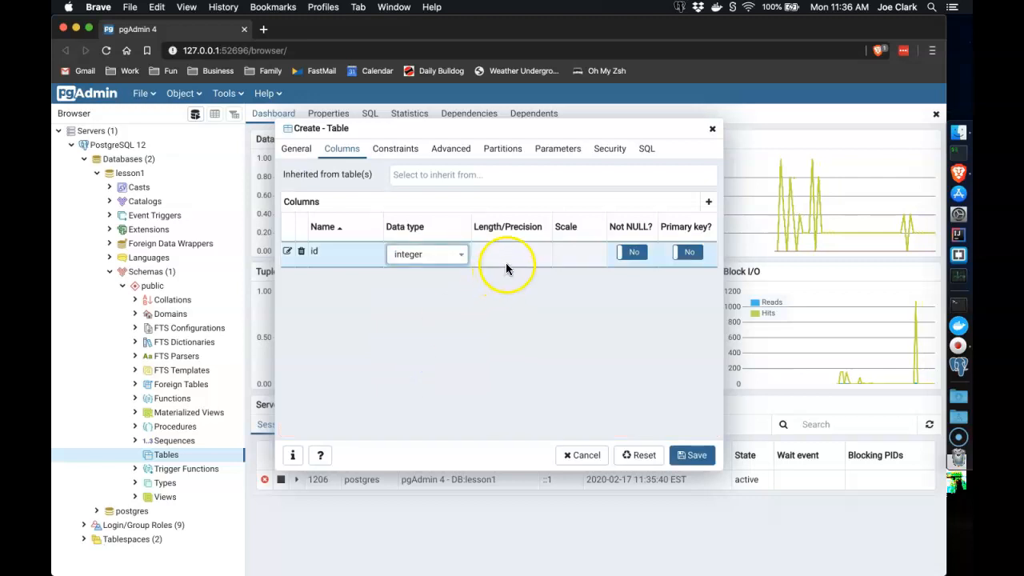
click(686, 256)
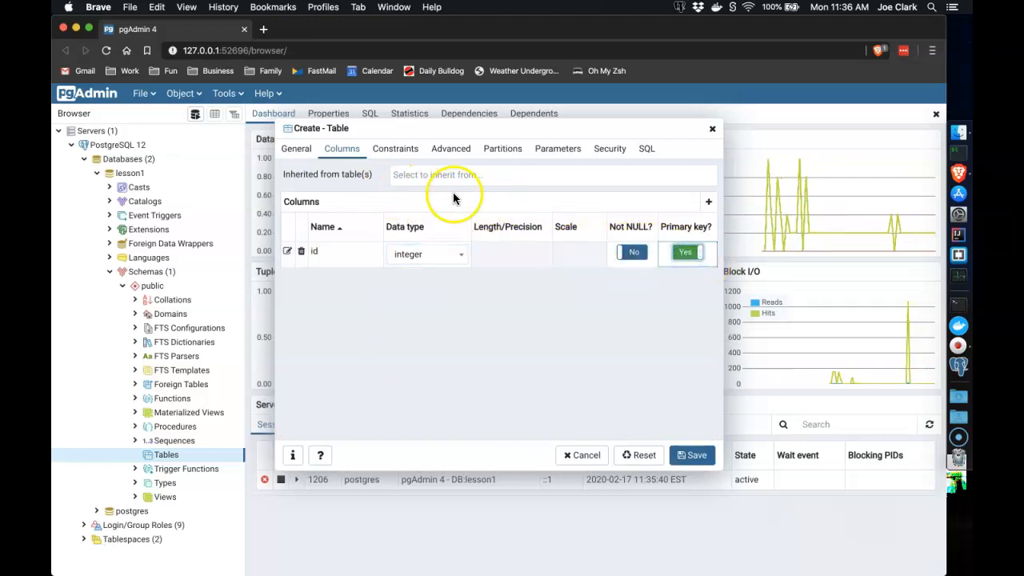
Add a second column named word with type text
click(708, 202)
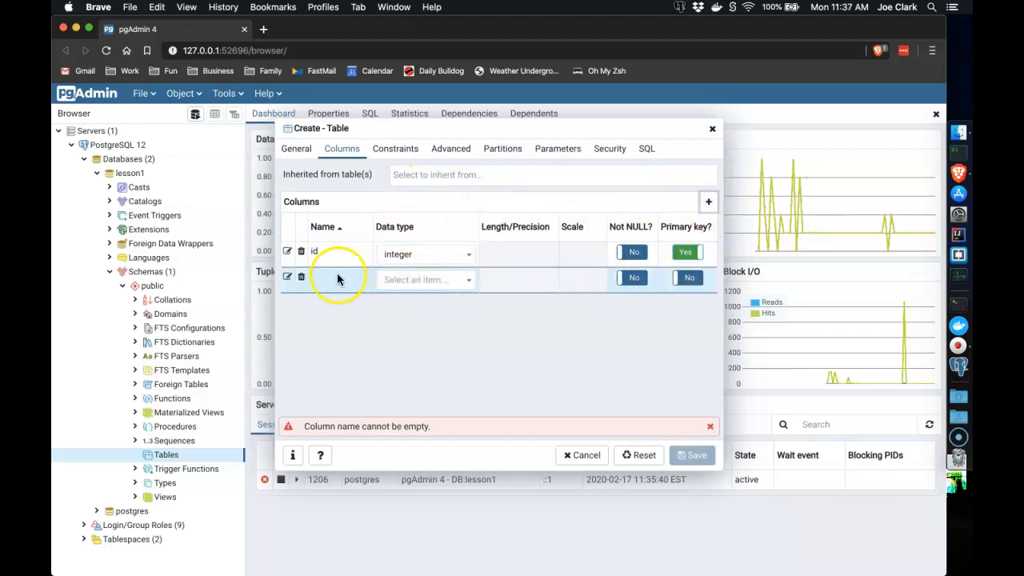
click(336, 276)
text(word)
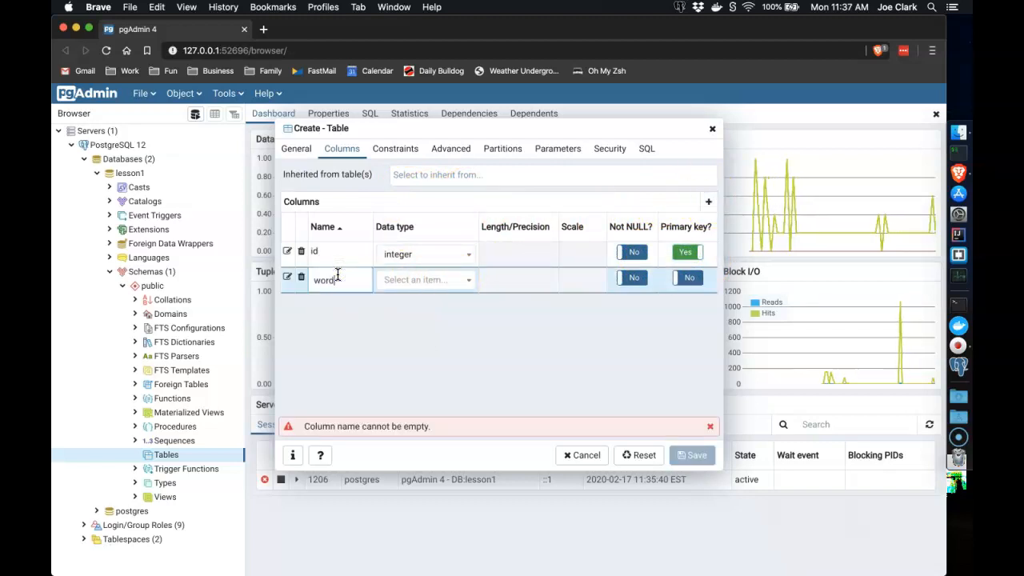
key(Tab)
text(text)
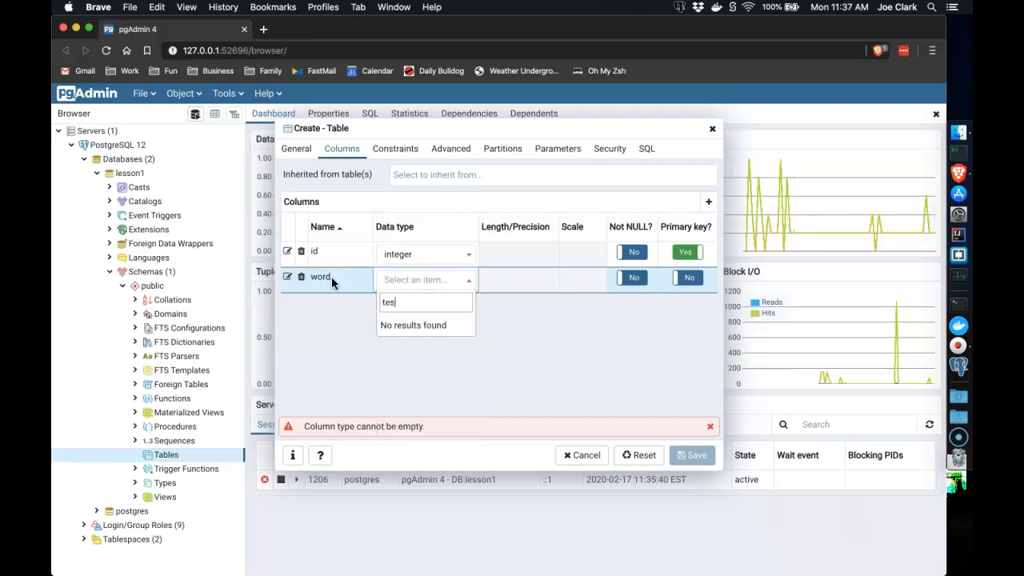
key(Return)
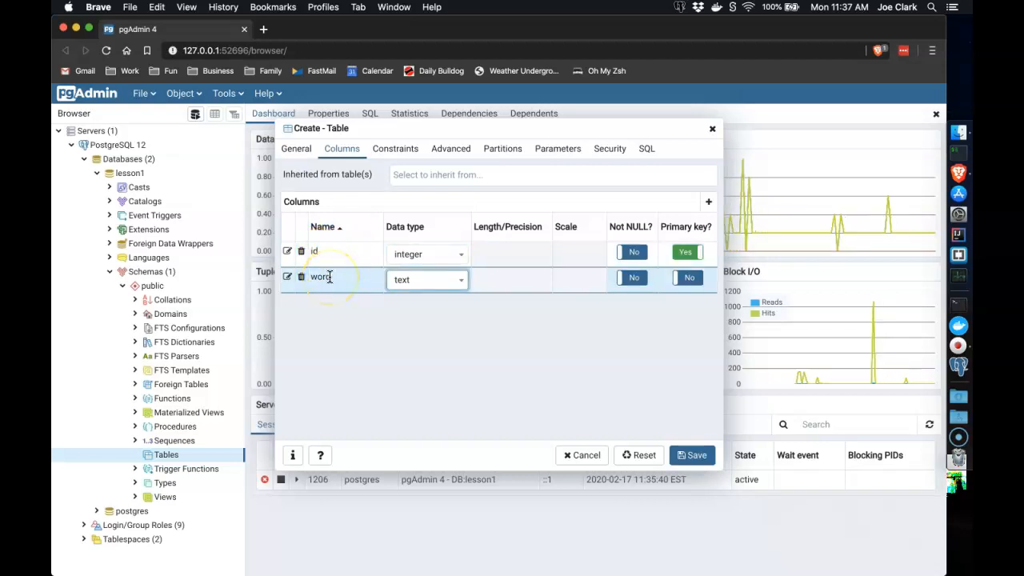
Save the tests table and inspect its Columns and Constraints in the tree
click(698, 464)
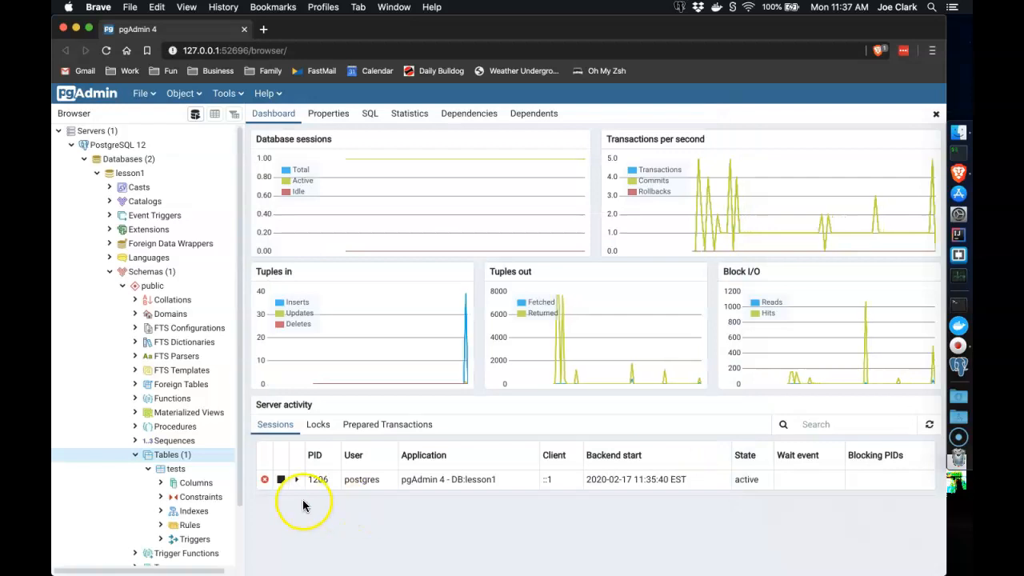
scroll(196, 455, down, 3)
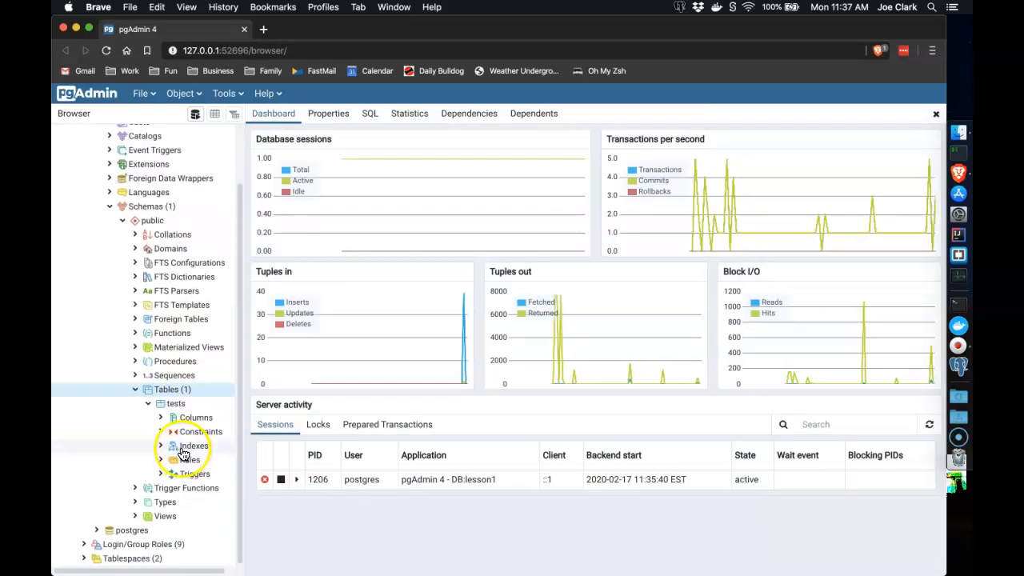
click(175, 404)
click(160, 418)
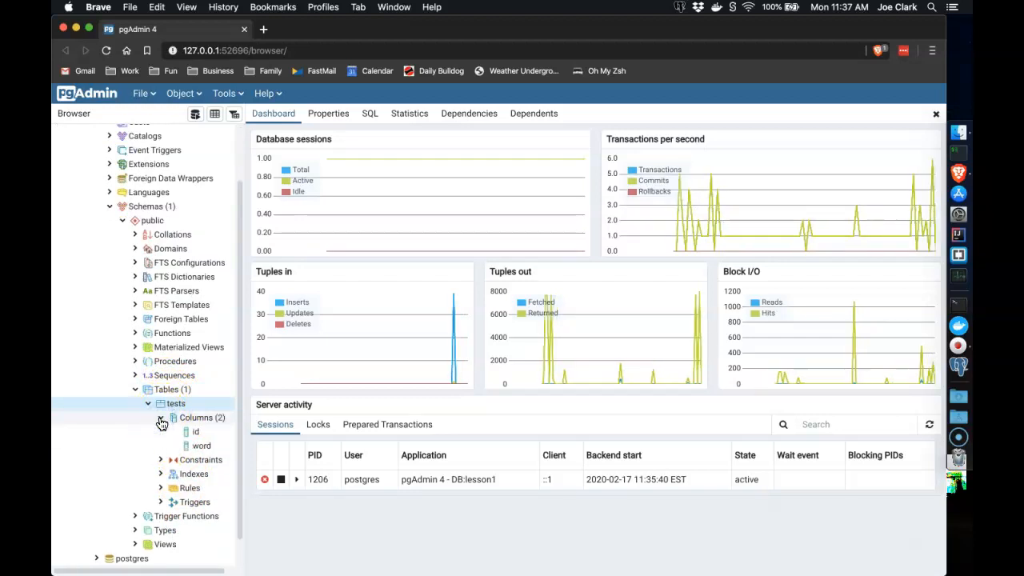
click(160, 418)
click(161, 433)
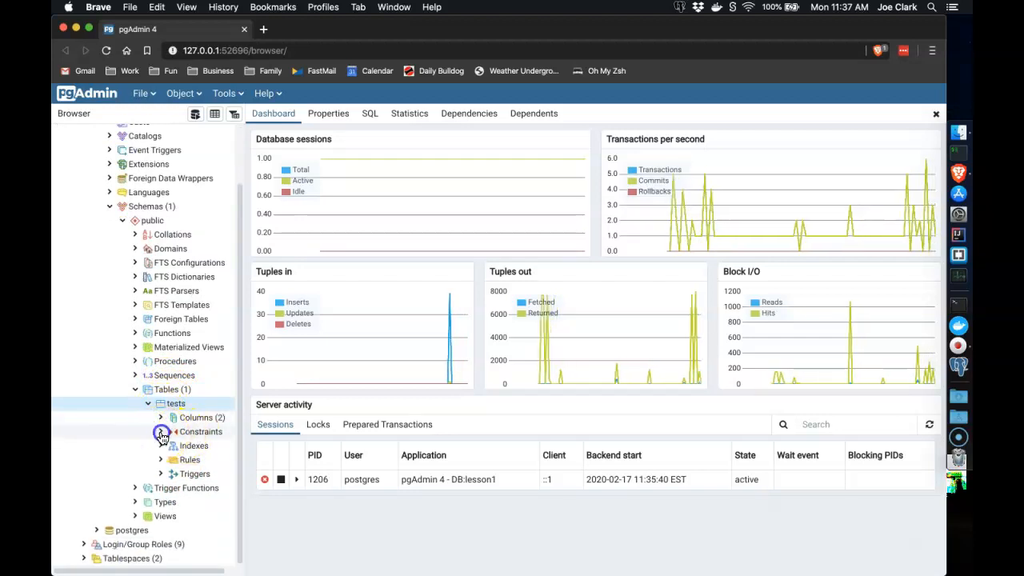
click(161, 432)
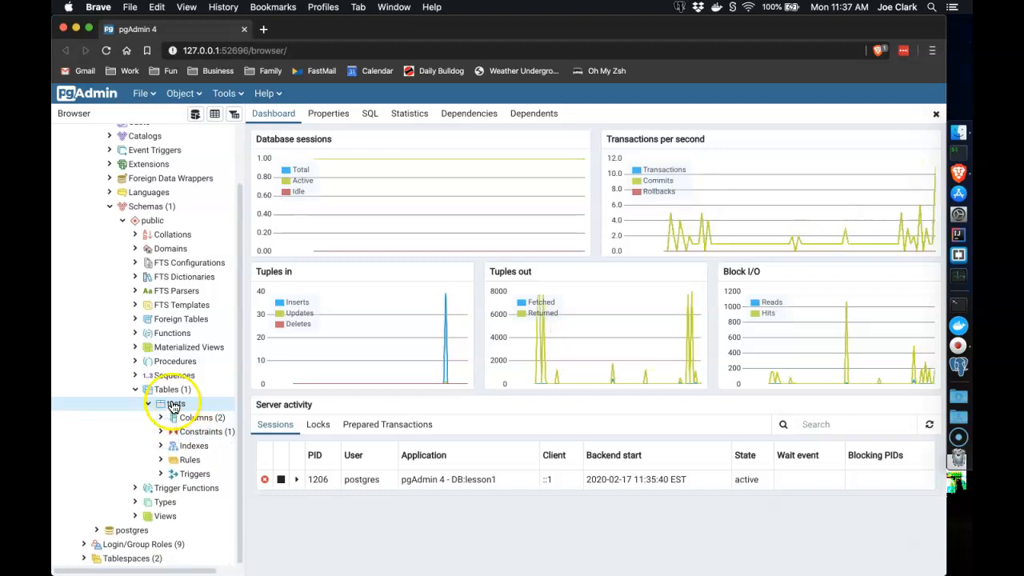
double_click(172, 405)
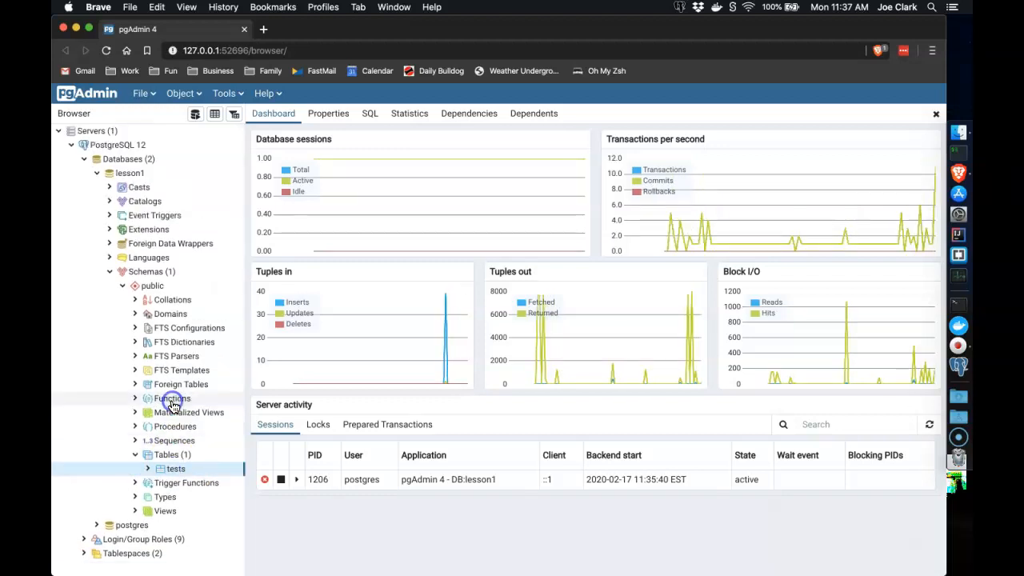
Select the tests table and show its Properties panel
right_click(174, 472)
click(173, 472)
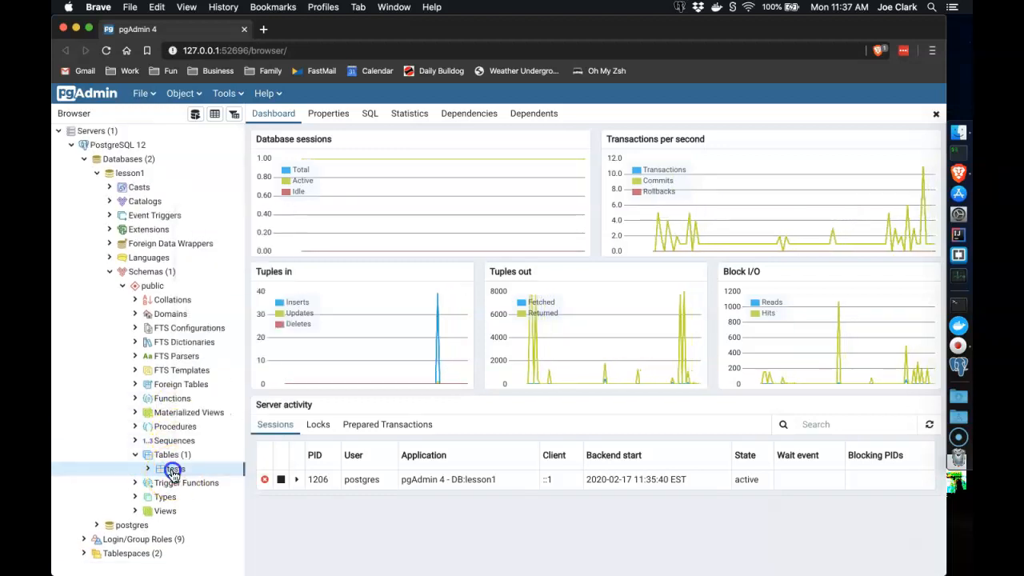
click(324, 123)
Show the CREATE TABLE script for public.tests, then open a Query Tool on lesson1
click(373, 118)
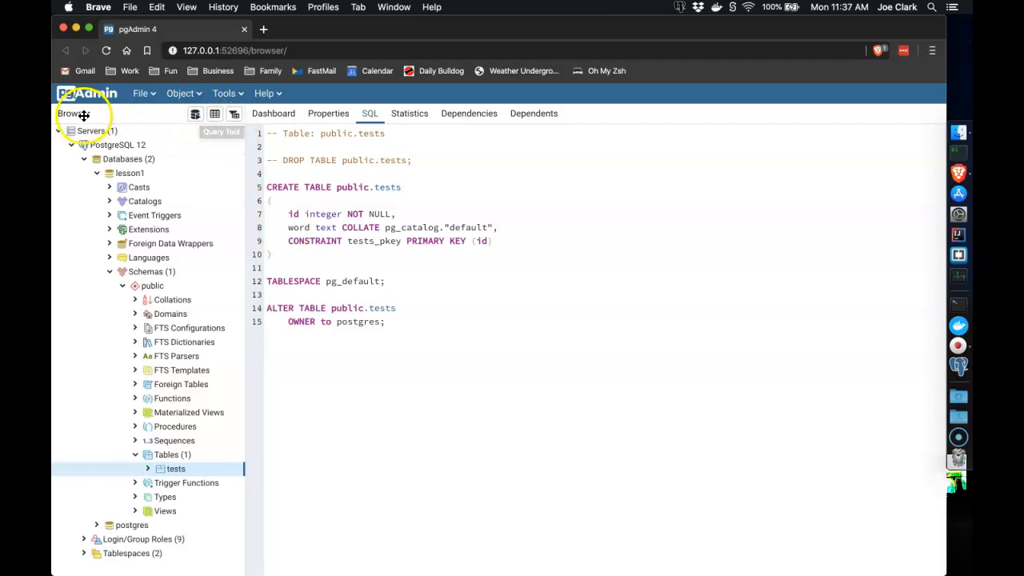
click(194, 118)
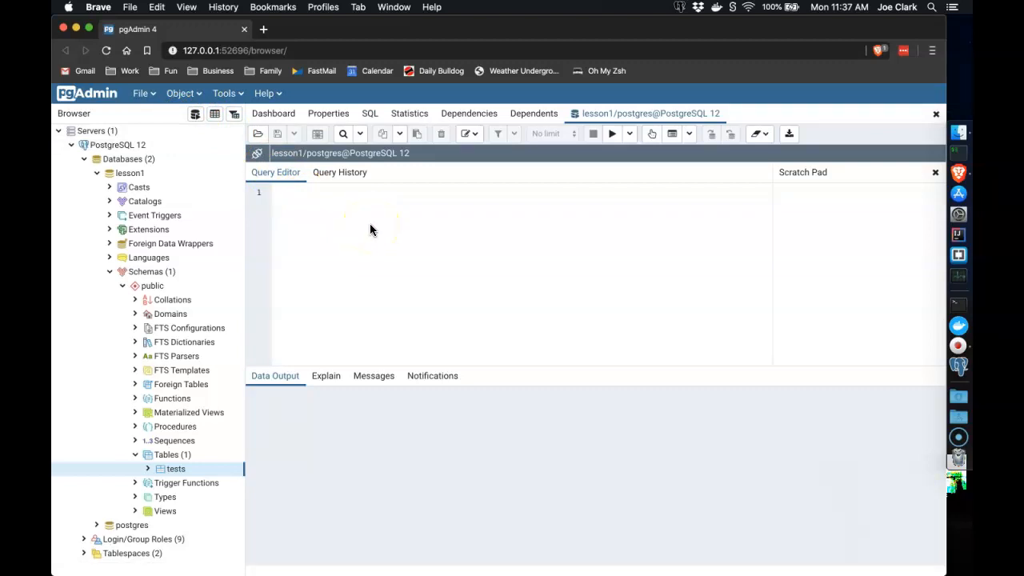
Run SELECT * FROM tests; and see empty id and word result columns
text(SELECT * FROM tests;)
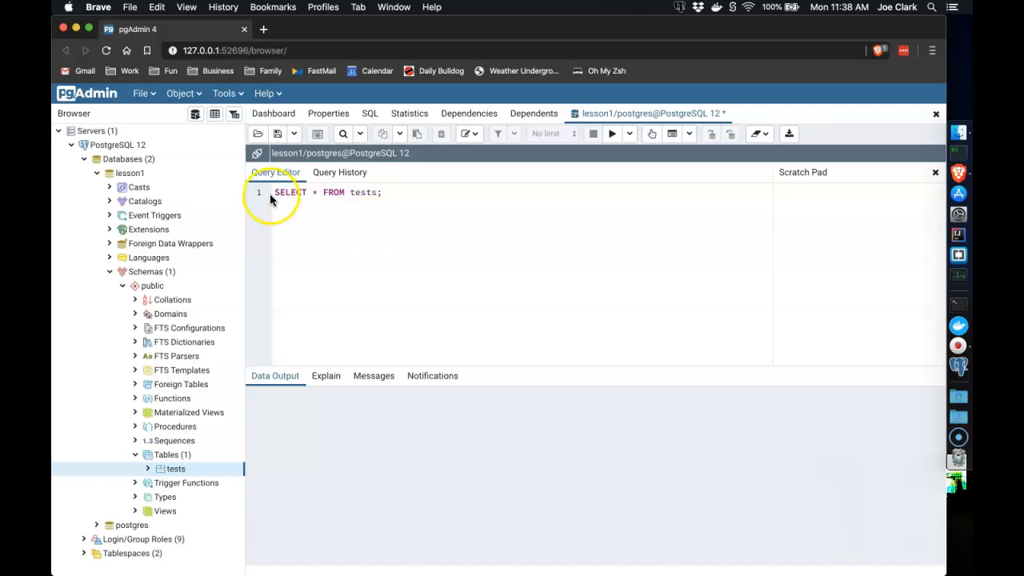
click(613, 134)
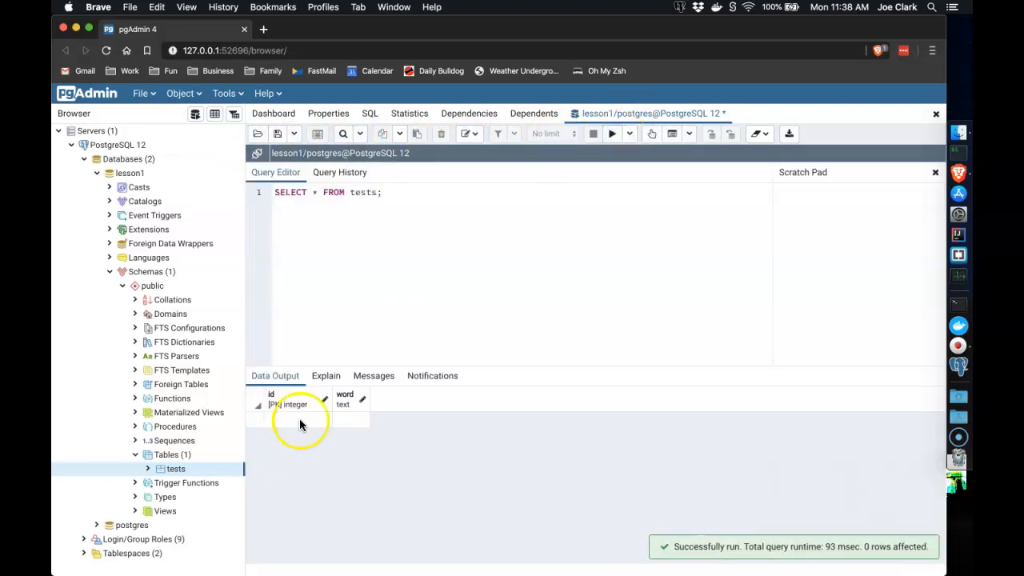
double_click(355, 422)
click(430, 220)
Write INSERT INTO tests statements for (1,"hello") and (2,"world"), then select and run them
key(Return)
key(Return)
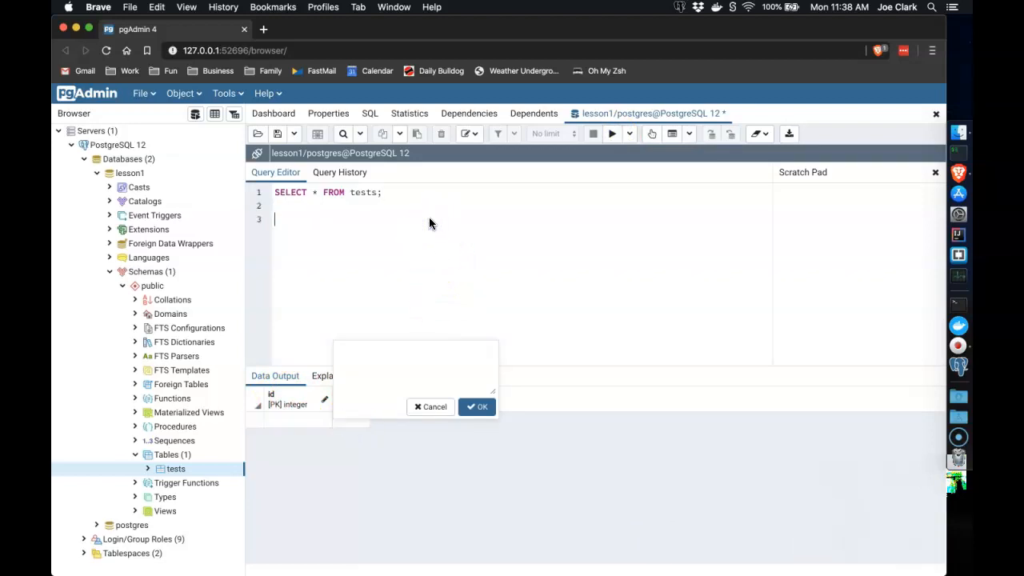
text(INSERT INTO tests (id,word)
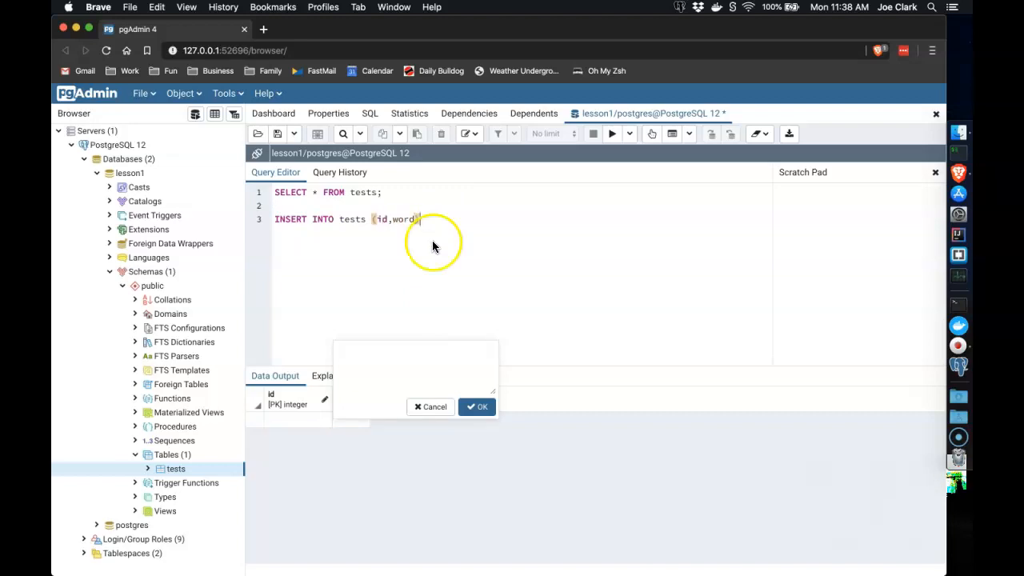
click(477, 407)
click(432, 219)
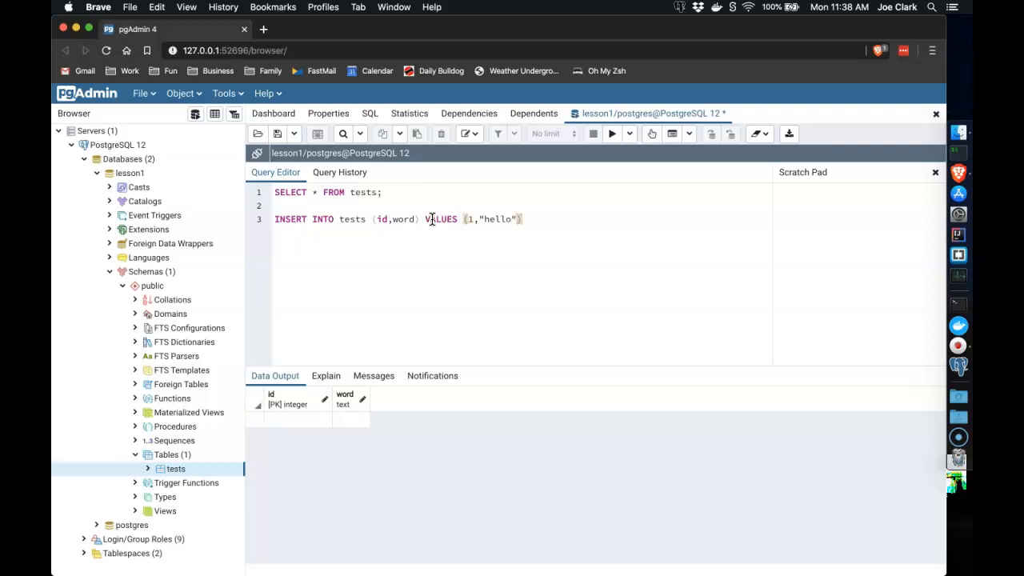
text(ERT INTO tests (id,wor)
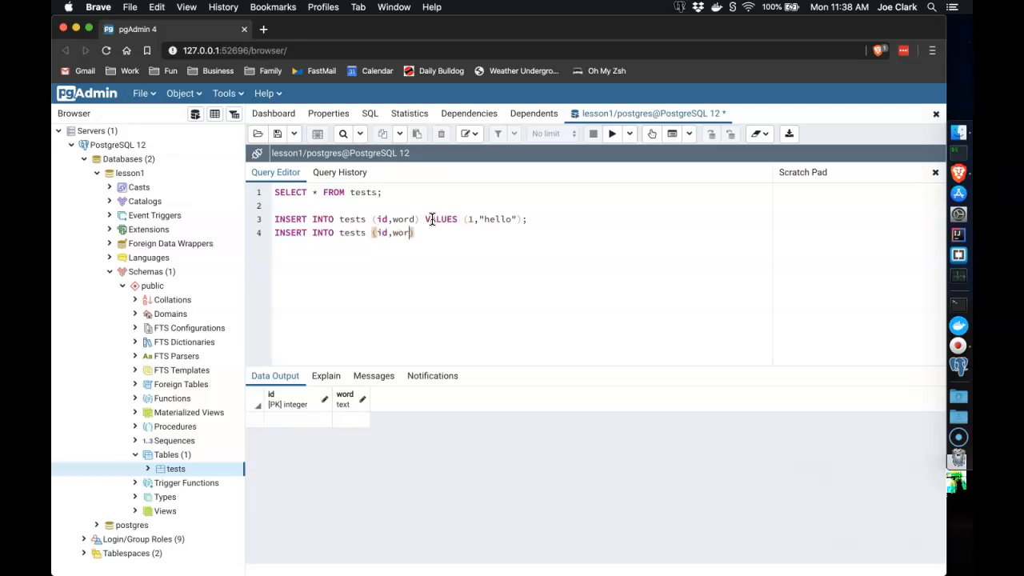
text(LUES (2,"world)
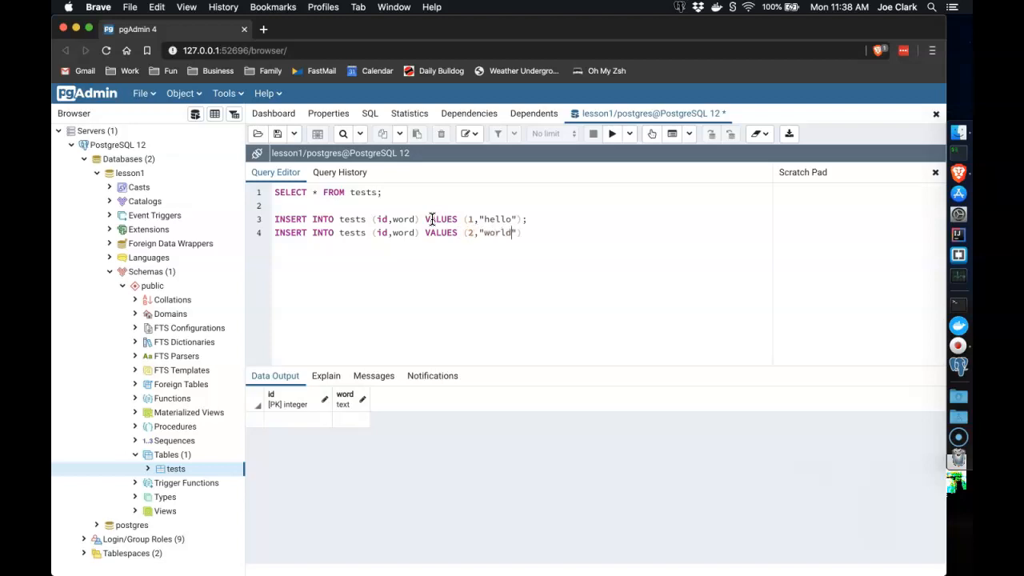
text(;)
drag(537, 232, 271, 223)
click(613, 135)
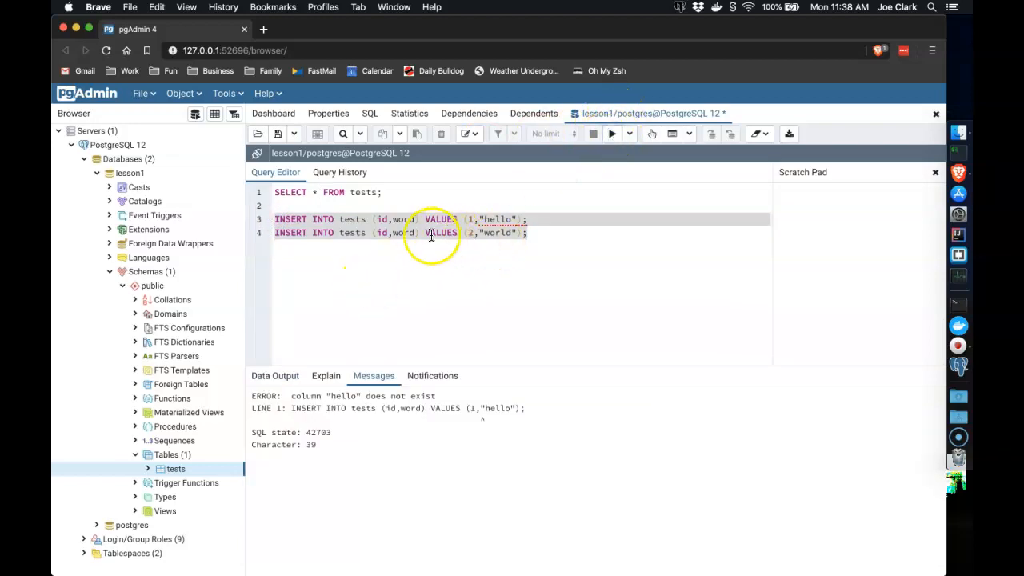
Run only the SELECT query on line 1
click(557, 261)
drag(414, 192, 274, 176)
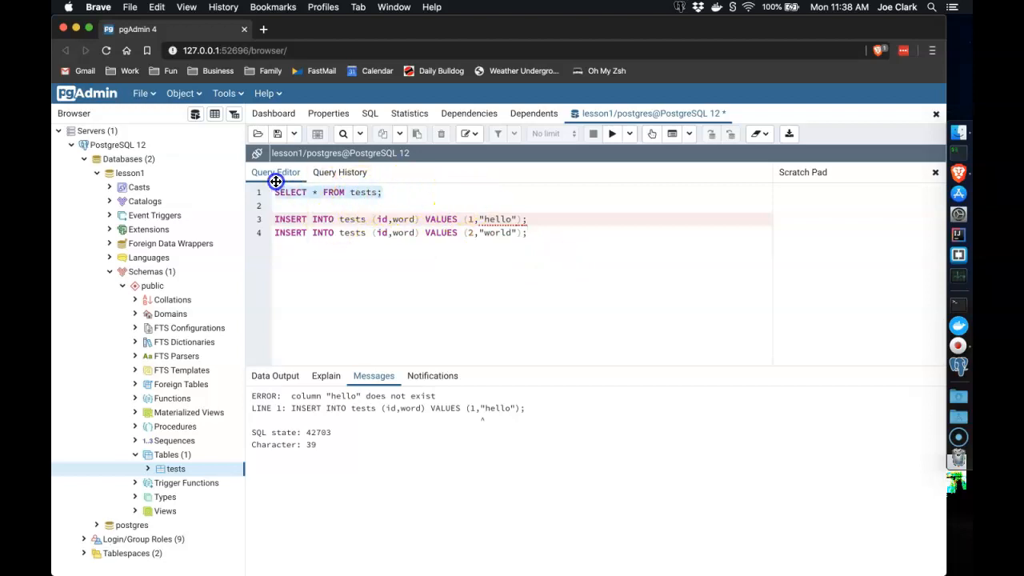
click(614, 135)
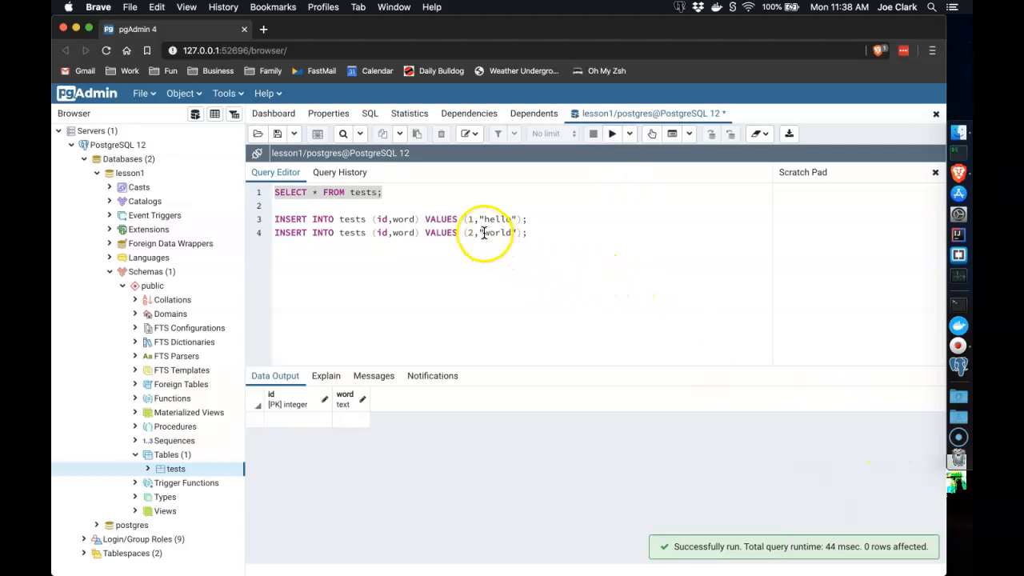
Replace the double quotes around hello on line 3 with single quotes
click(542, 221)
drag(517, 220, 512, 220)
text(')
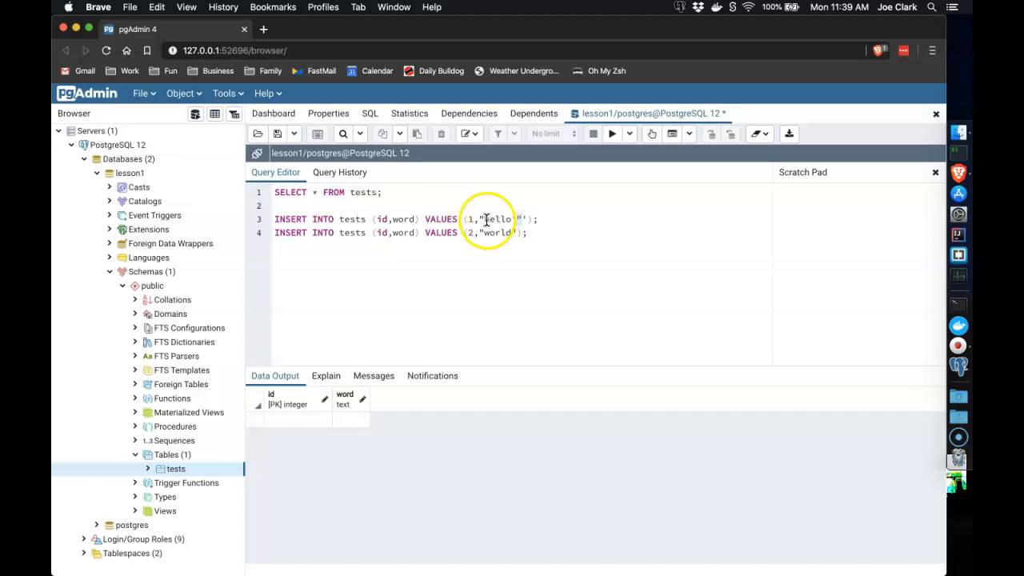
double_click(492, 220)
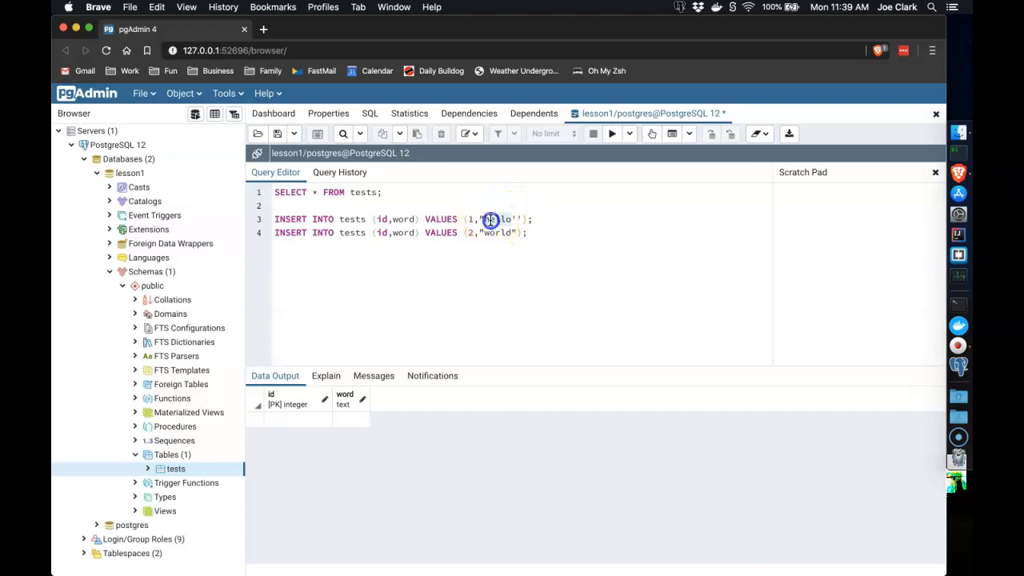
key(super+x)
key(BackSpace)
key(Delete)
key(Delete)
Rewrite line 4's value as 'world' and run both INSERT statements
drag(519, 233, 479, 230)
key(BackSpace)
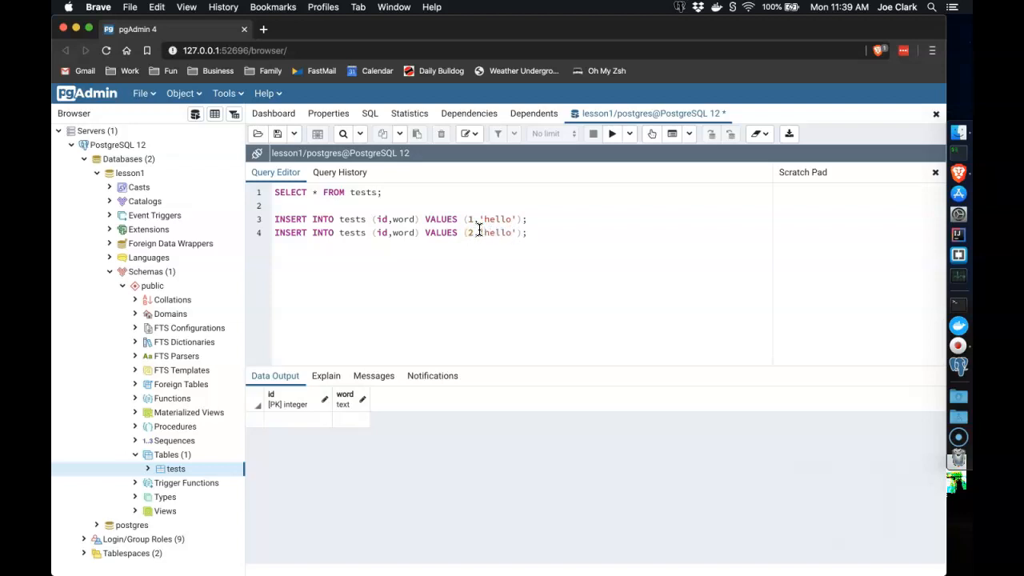
text('world)
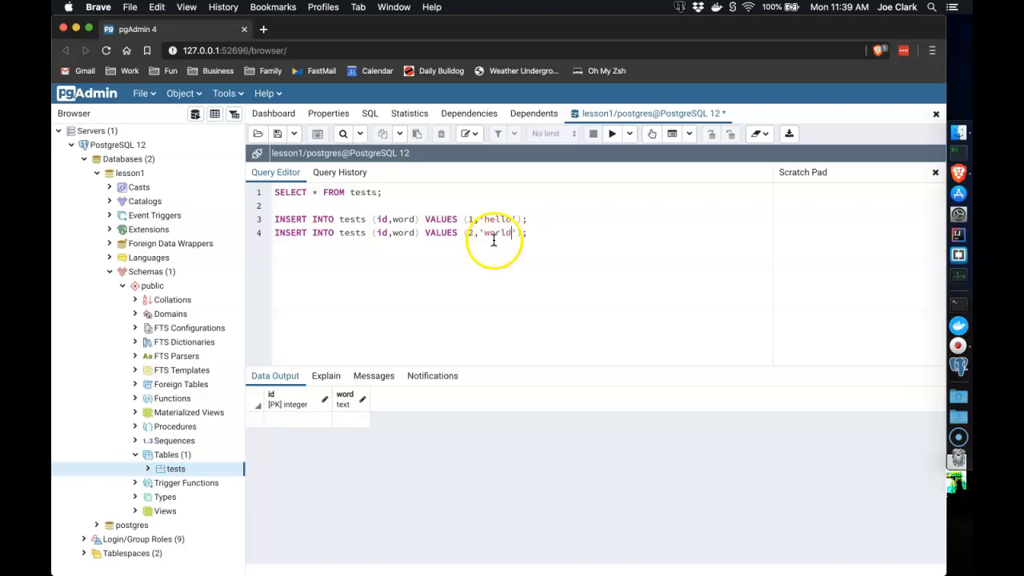
click(485, 232)
drag(534, 233, 275, 214)
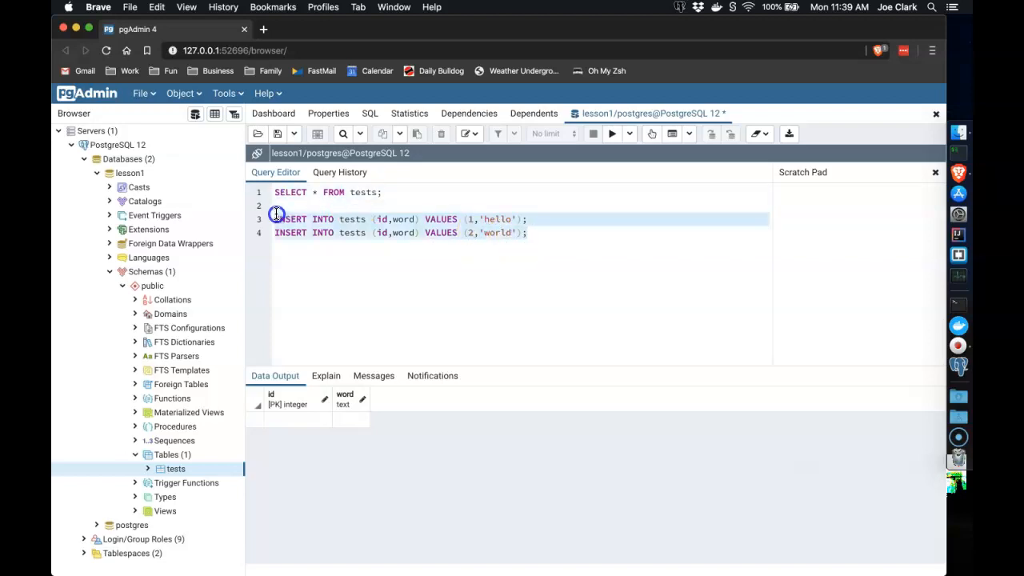
click(612, 134)
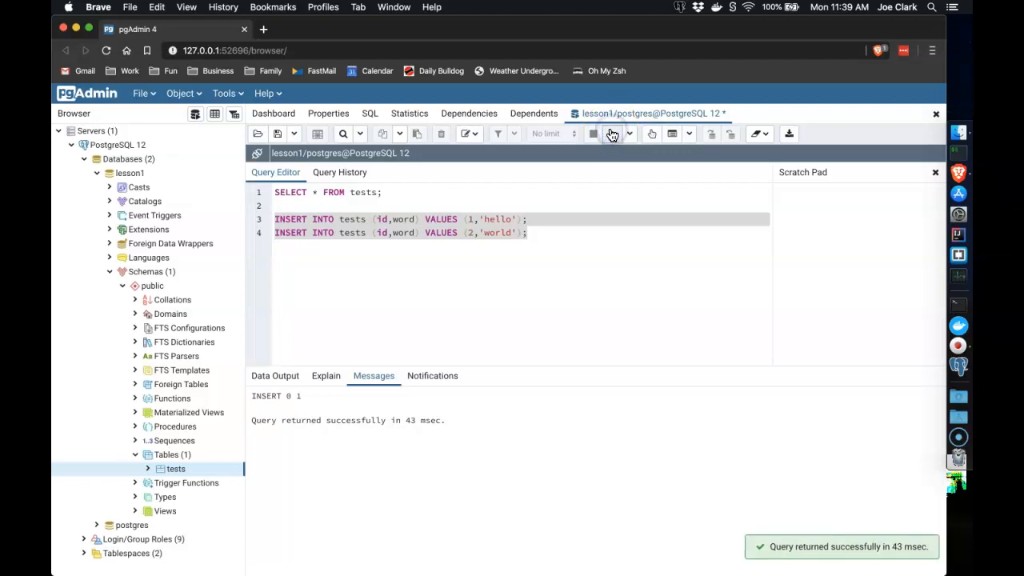
drag(383, 192, 265, 192)
Run SELECT * FROM tests and check the result cells showing 1 hello and 2 world
click(612, 134)
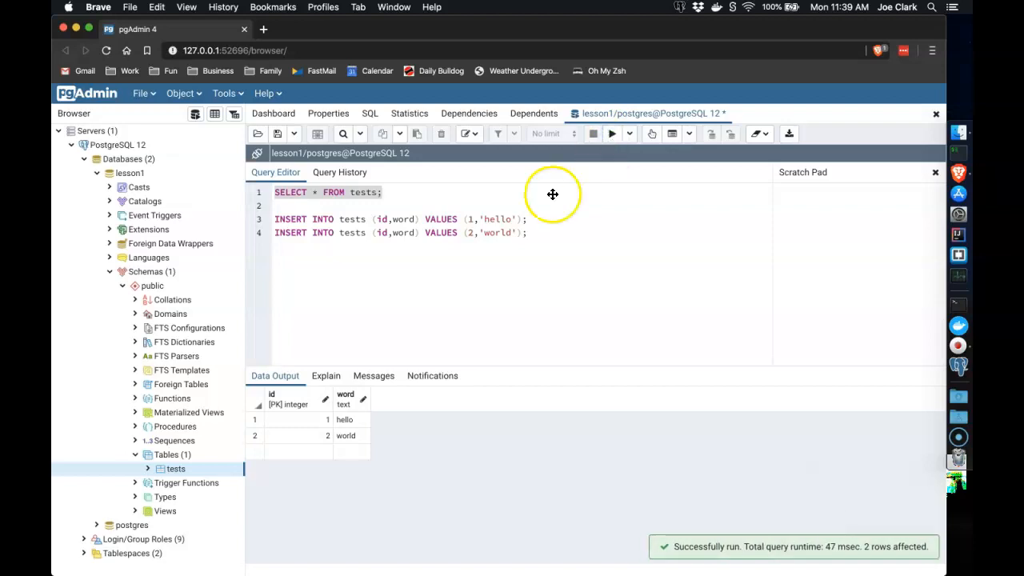
click(294, 419)
click(314, 435)
click(349, 437)
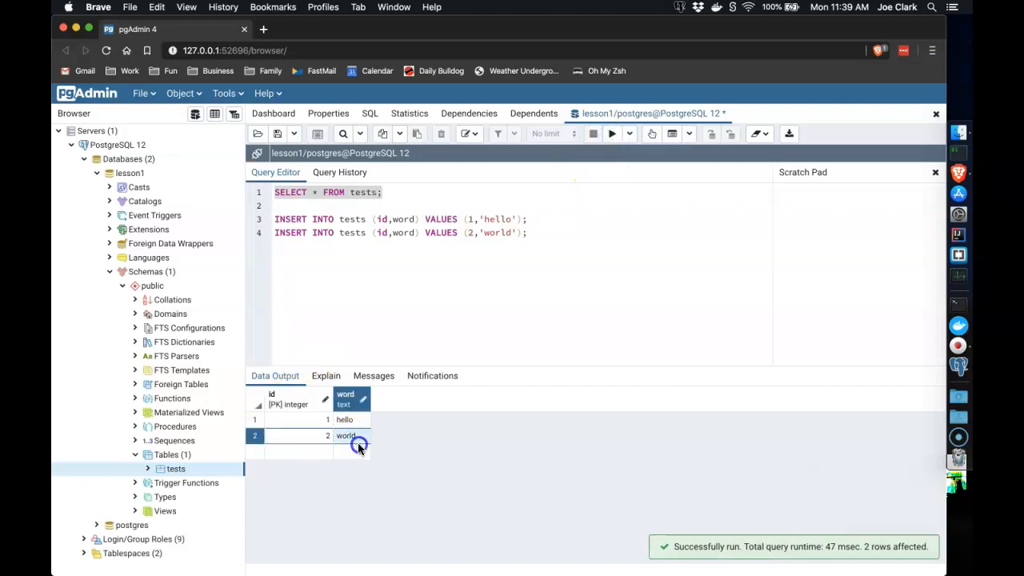
click(480, 305)
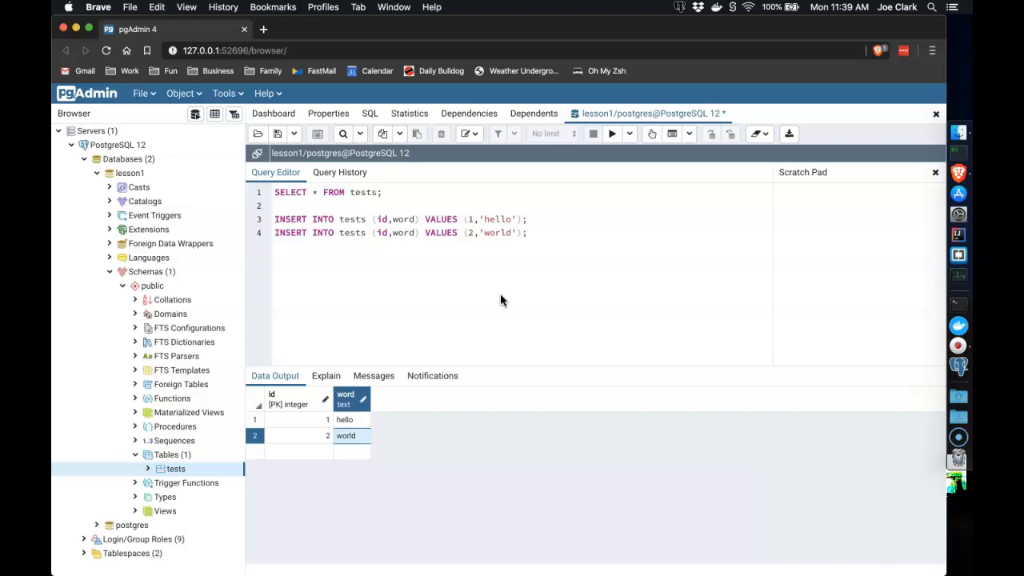
Open all rows of the tests table in the data grid and review the existing values
right_click(178, 468)
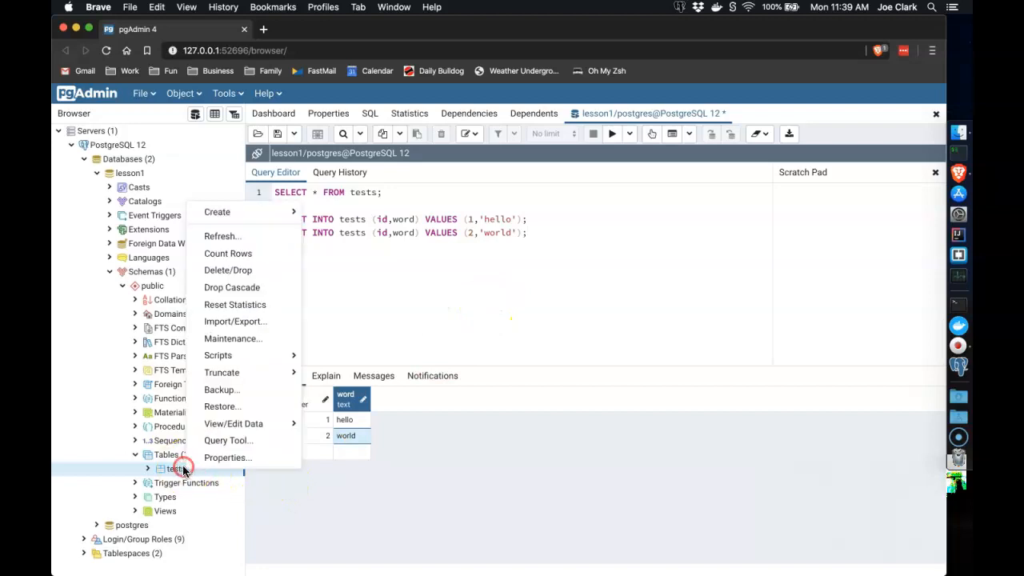
click(250, 428)
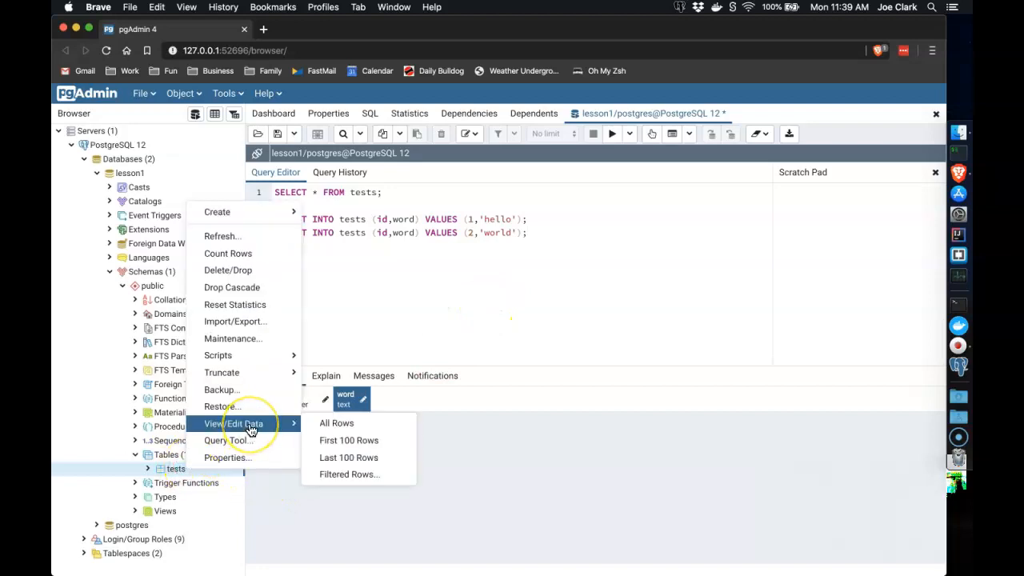
click(320, 423)
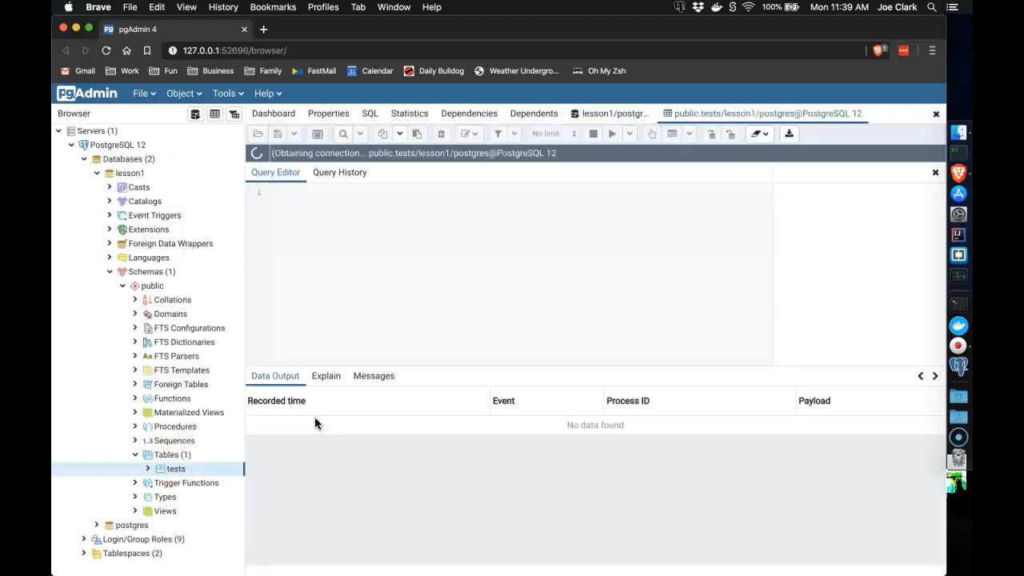
click(296, 421)
click(361, 421)
click(316, 436)
click(354, 437)
Add a new row with id 3 and word 'how are you?'
click(309, 453)
text(3)
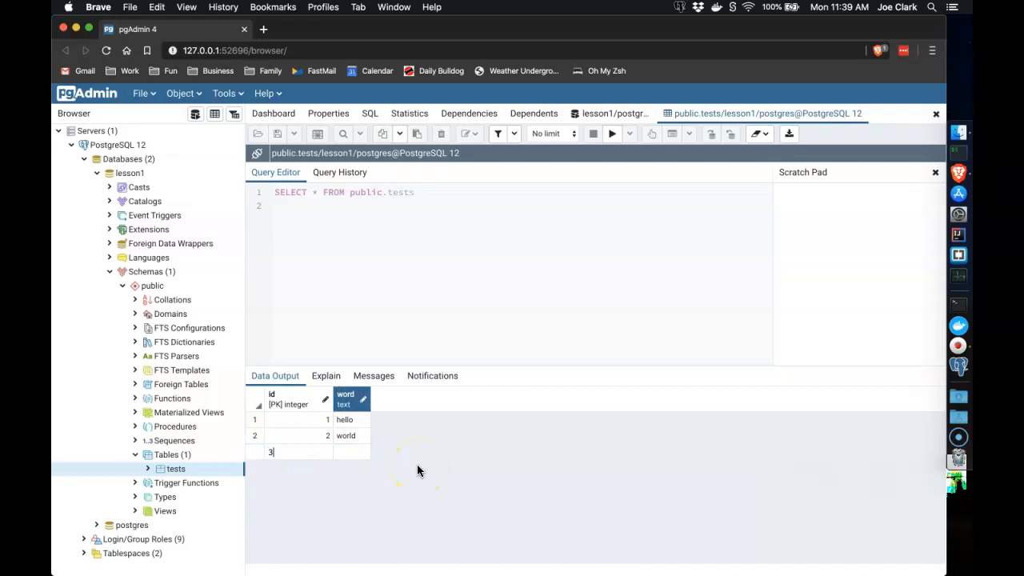
click(417, 466)
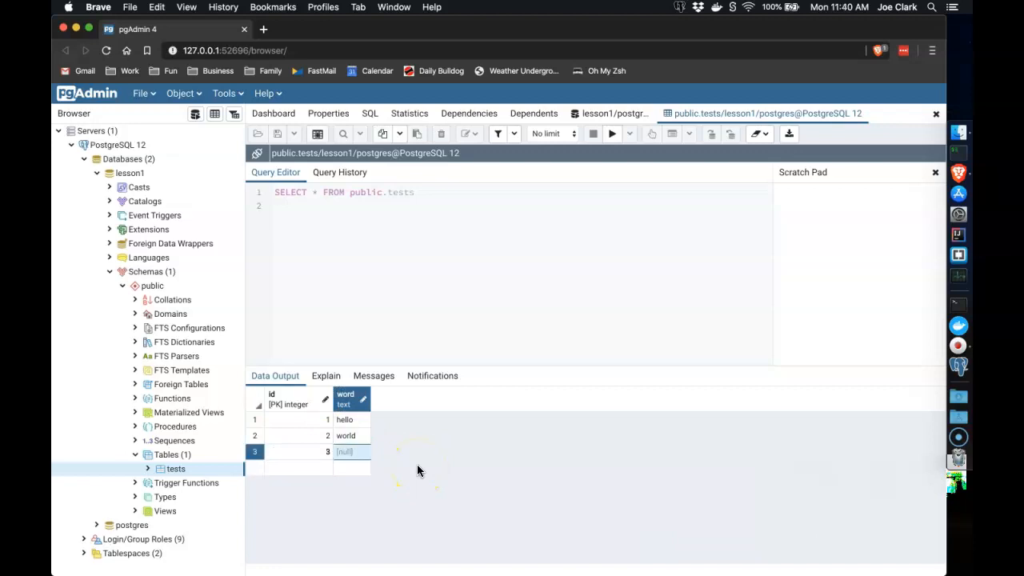
key(Return)
text(how are you?)
key(Return)
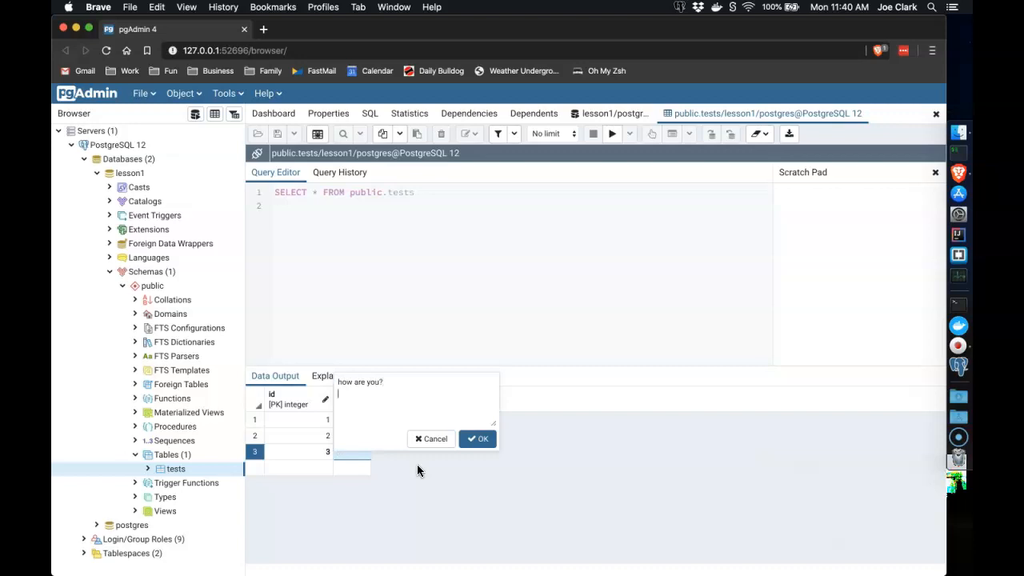
click(477, 439)
click(346, 454)
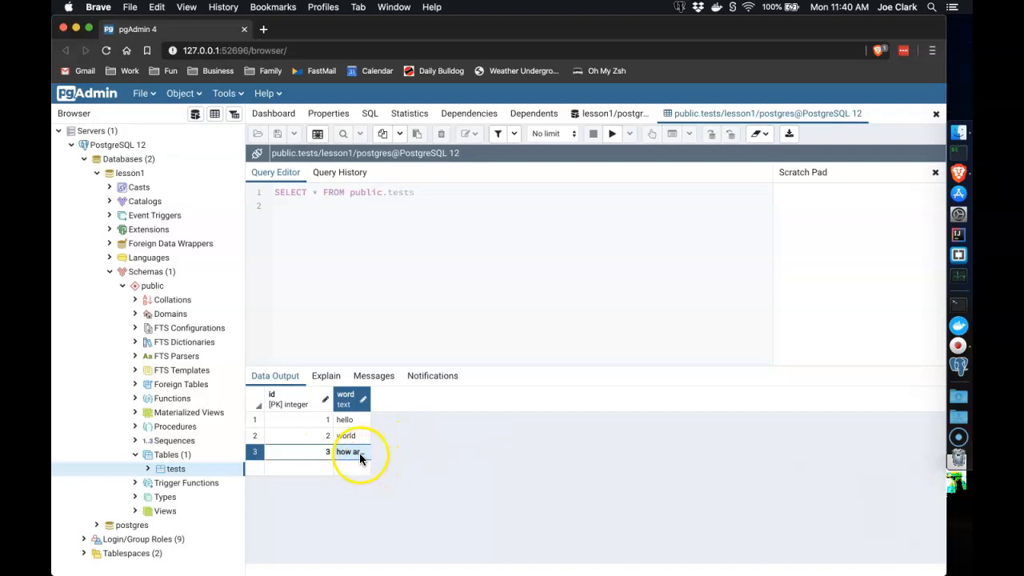
click(360, 453)
click(479, 439)
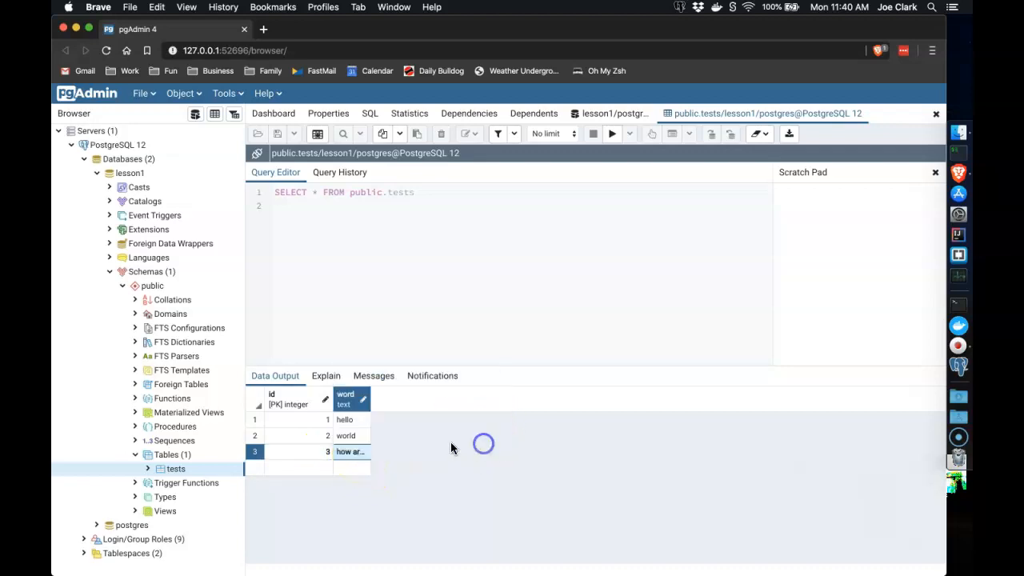
click(298, 466)
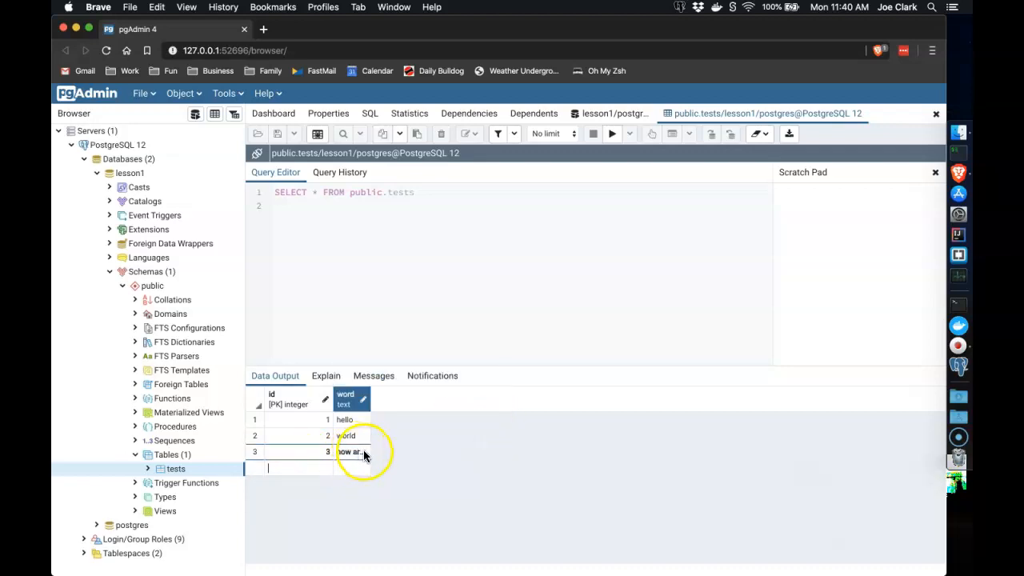
click(433, 189)
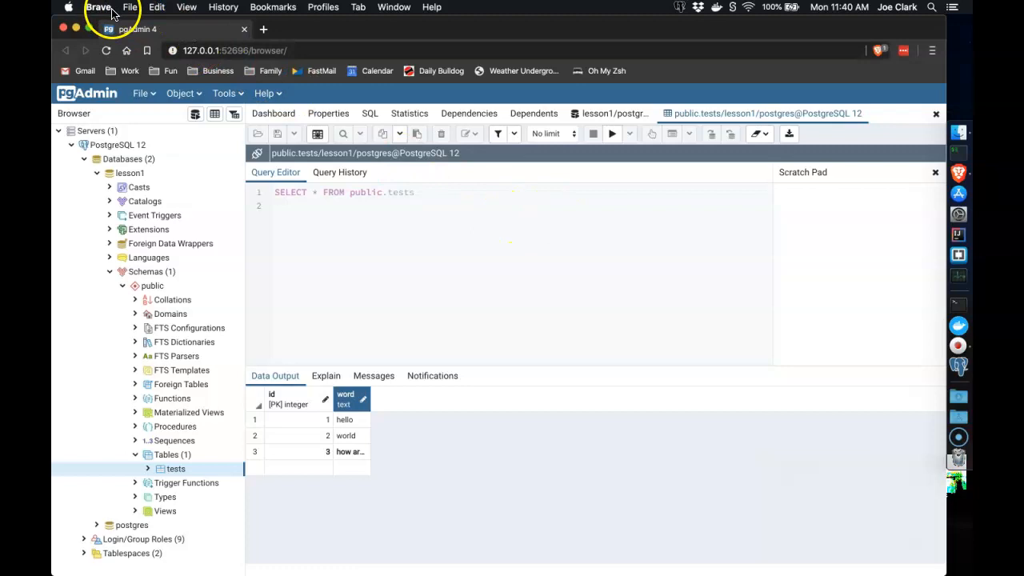
Quit the Brave browser, confirming Leave
click(99, 7)
click(124, 168)
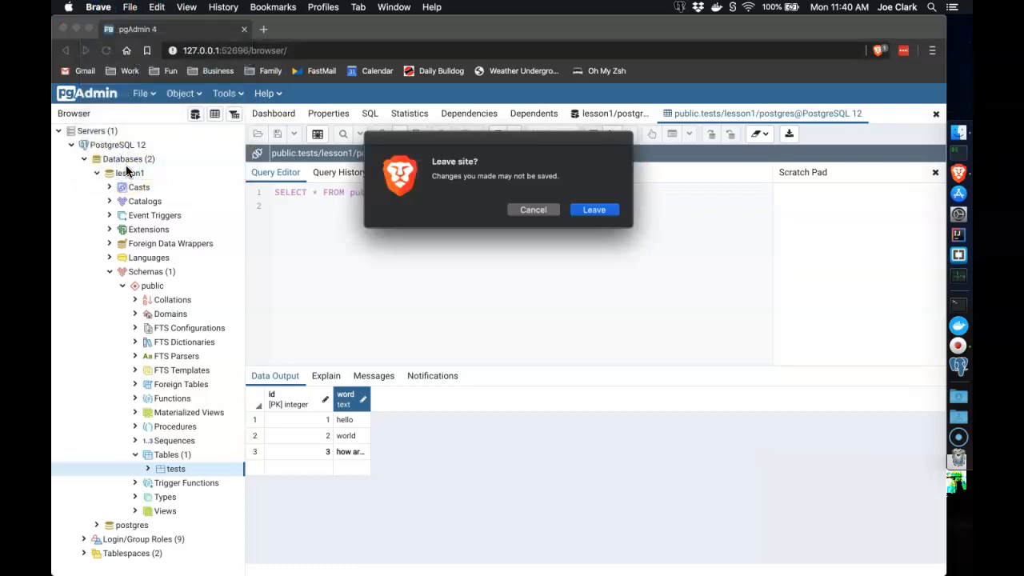
click(602, 210)
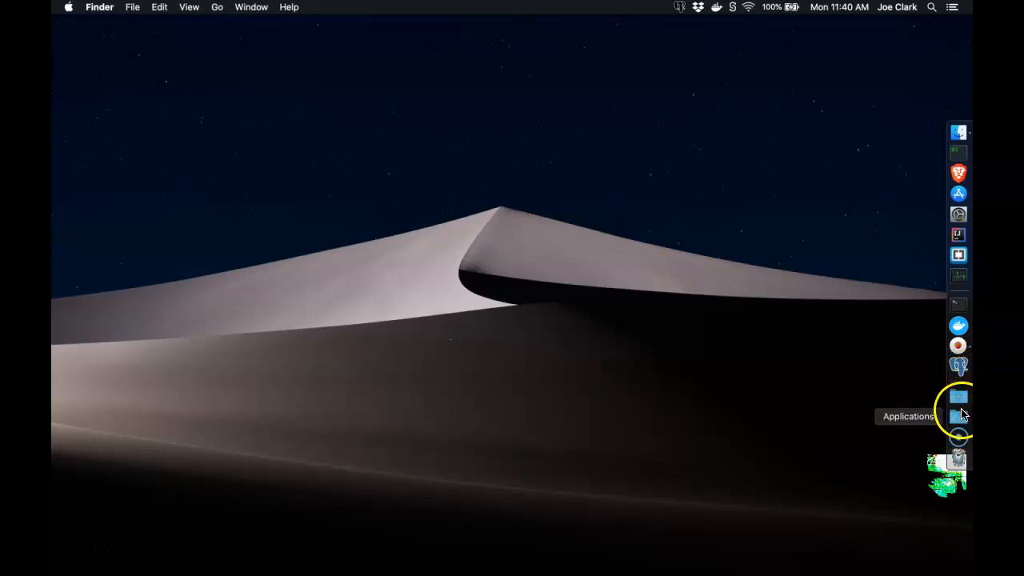
Relaunch pgAdmin 4 from Applications > PostgreSQL 12 and open a new pgAdmin 4 window
click(960, 414)
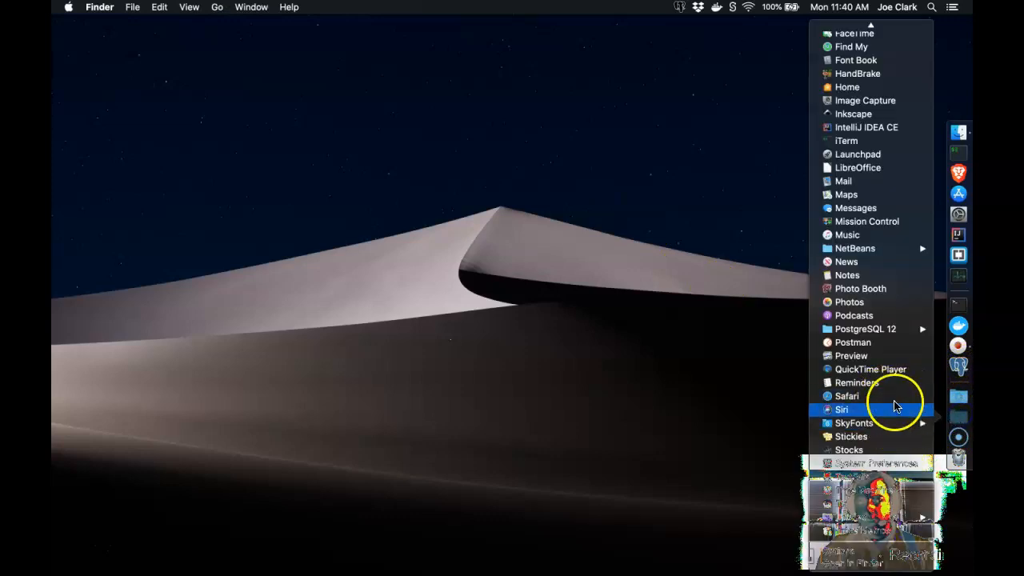
mouse_move(892, 330)
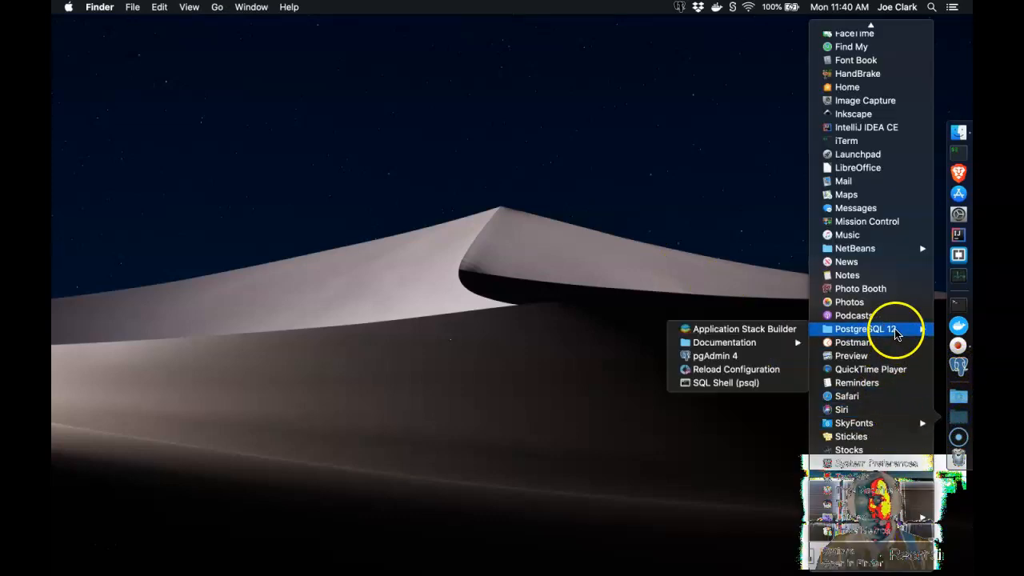
click(732, 357)
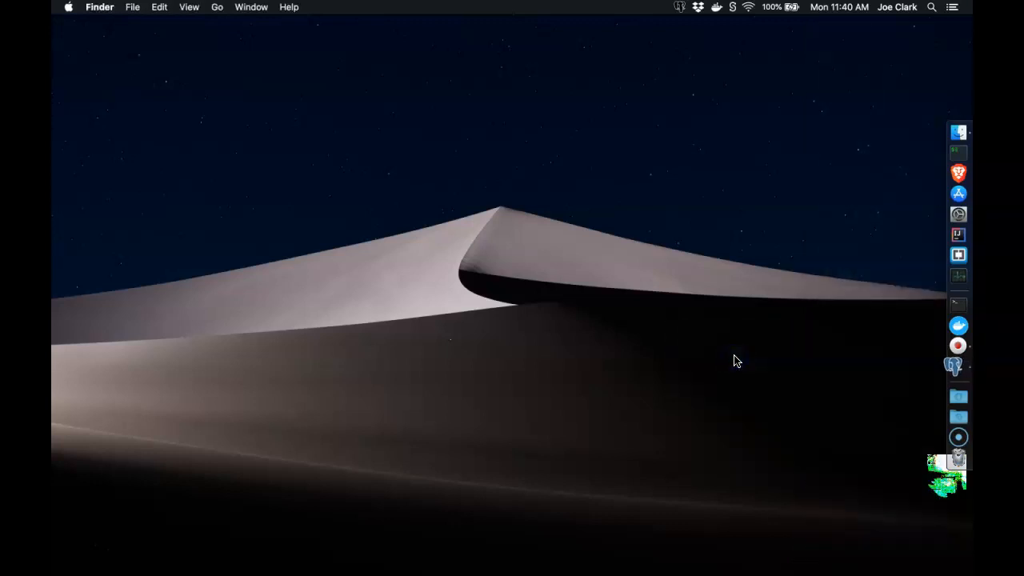
click(708, 366)
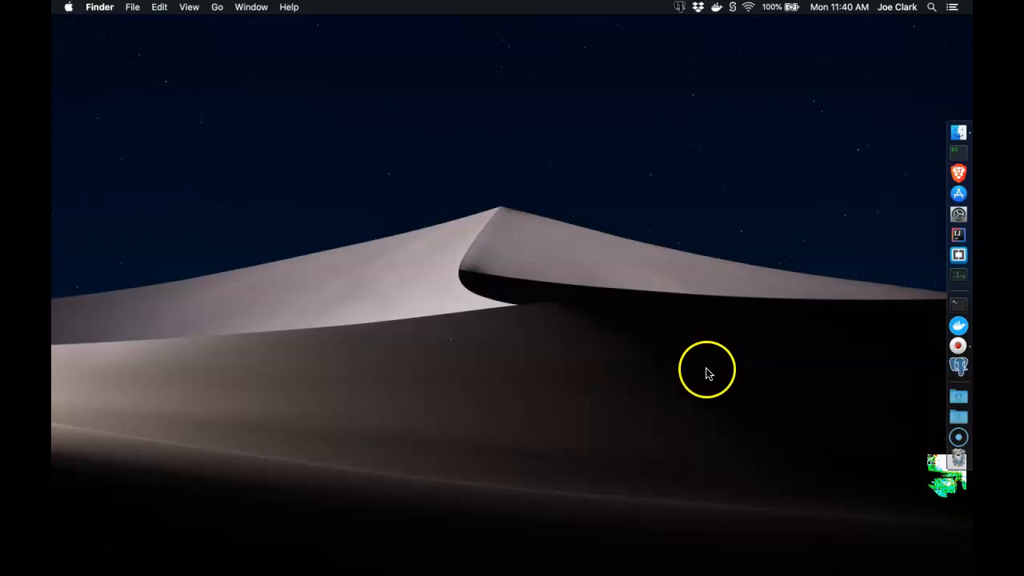
click(709, 361)
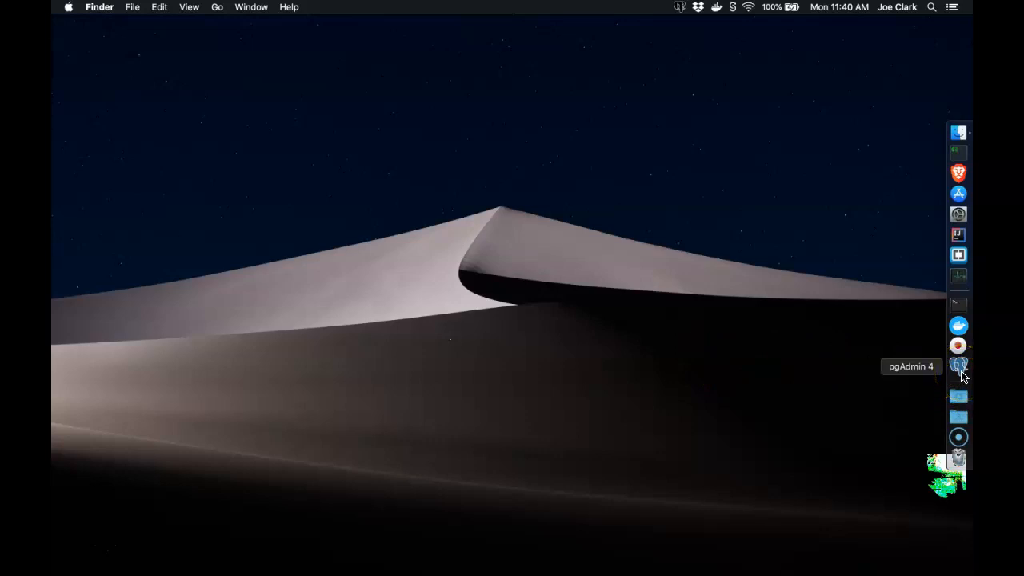
click(959, 367)
click(676, 9)
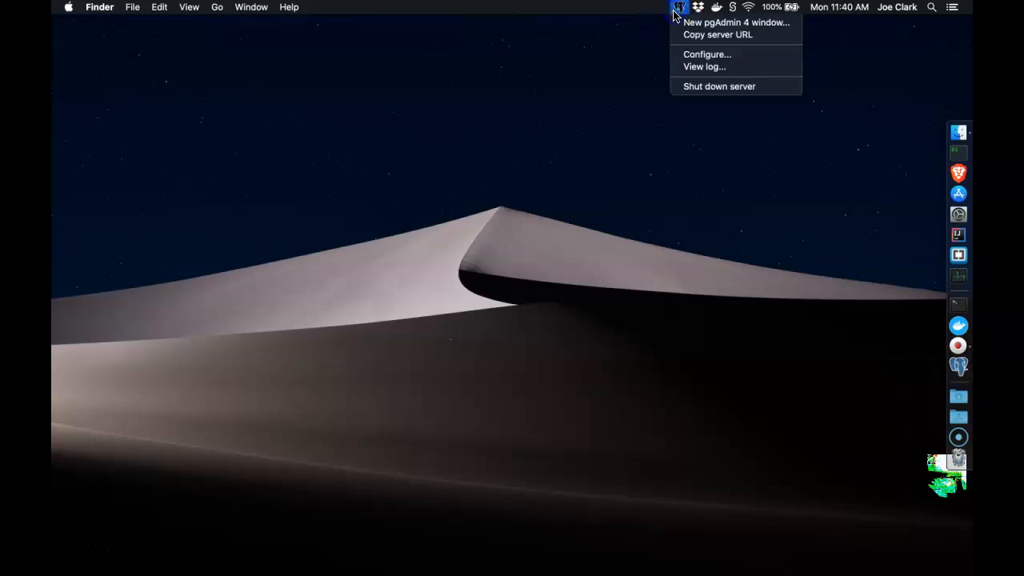
click(687, 24)
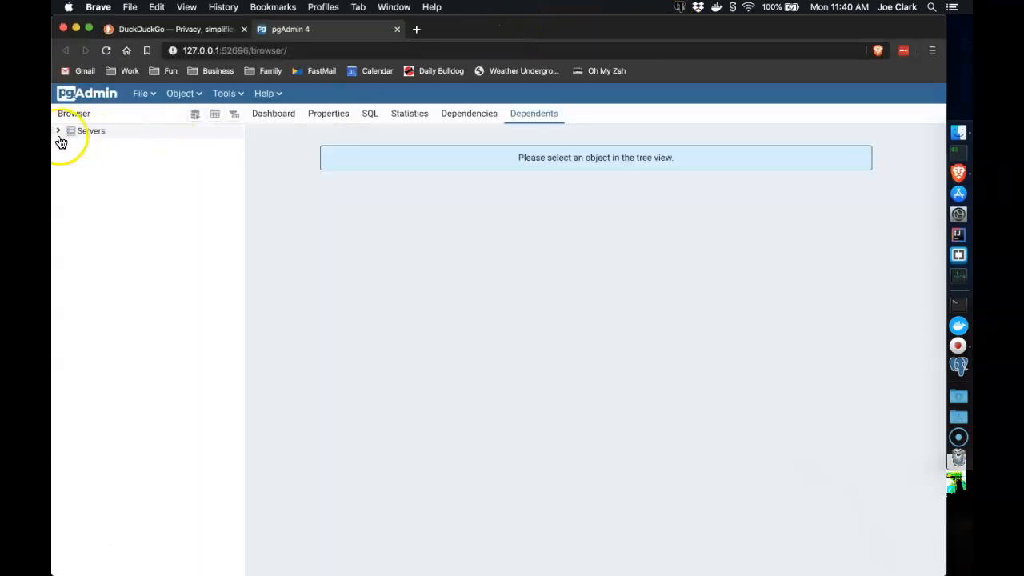
Navigate to lesson1 > Schemas > public > Tables > tests and display its CREATE TABLE SQL
click(59, 134)
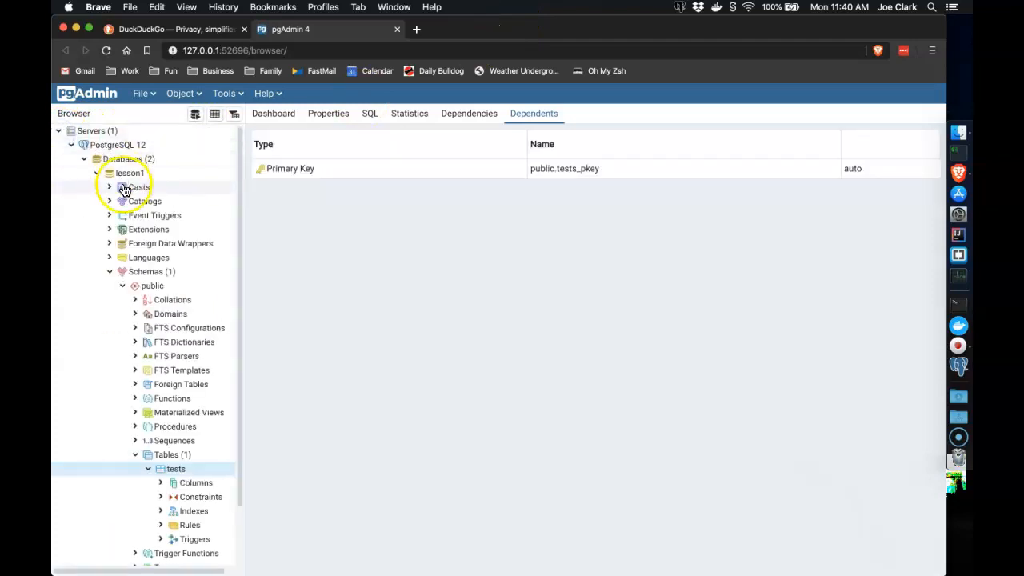
click(126, 178)
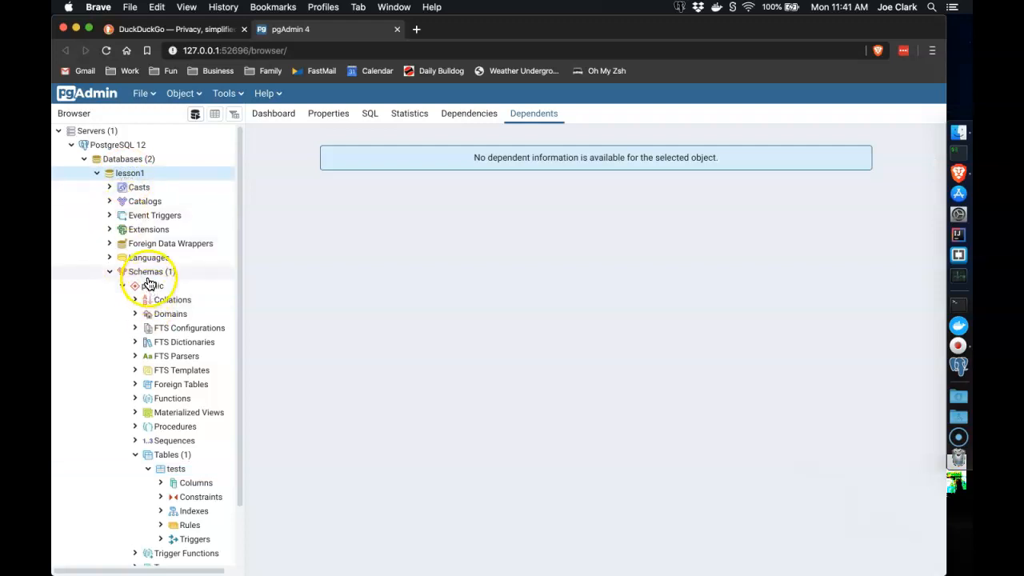
click(174, 456)
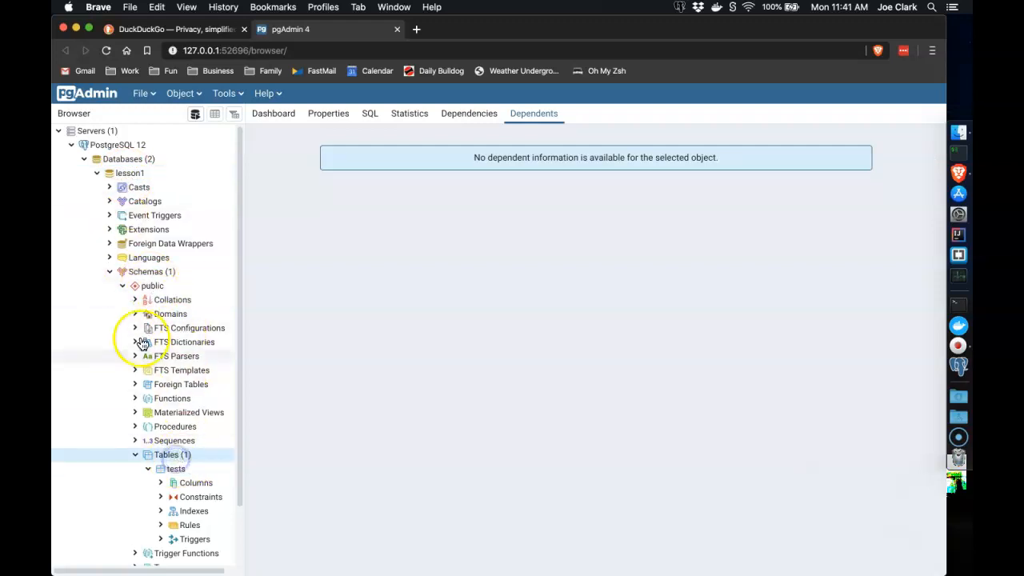
click(156, 272)
click(149, 287)
click(163, 455)
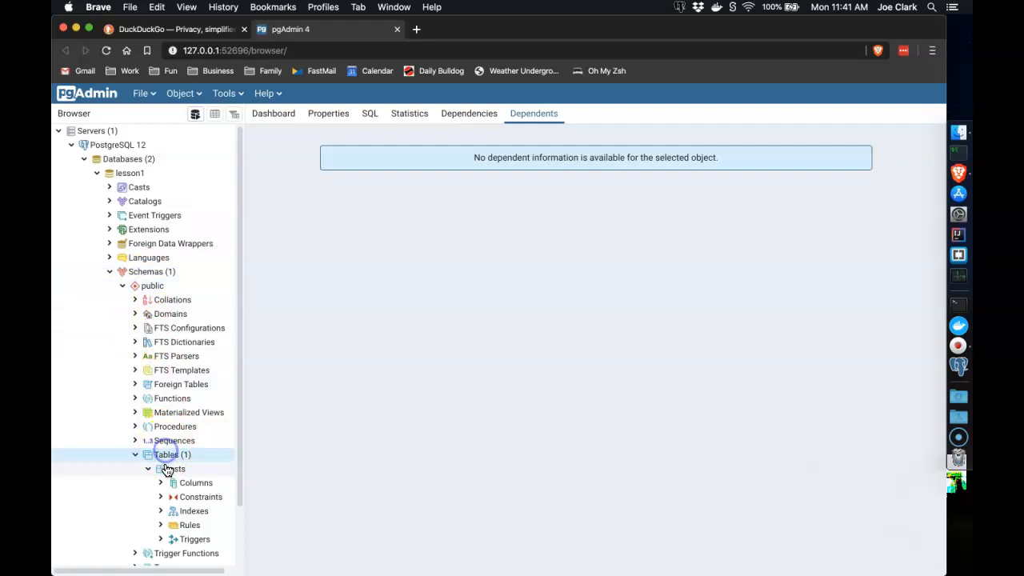
double_click(167, 470)
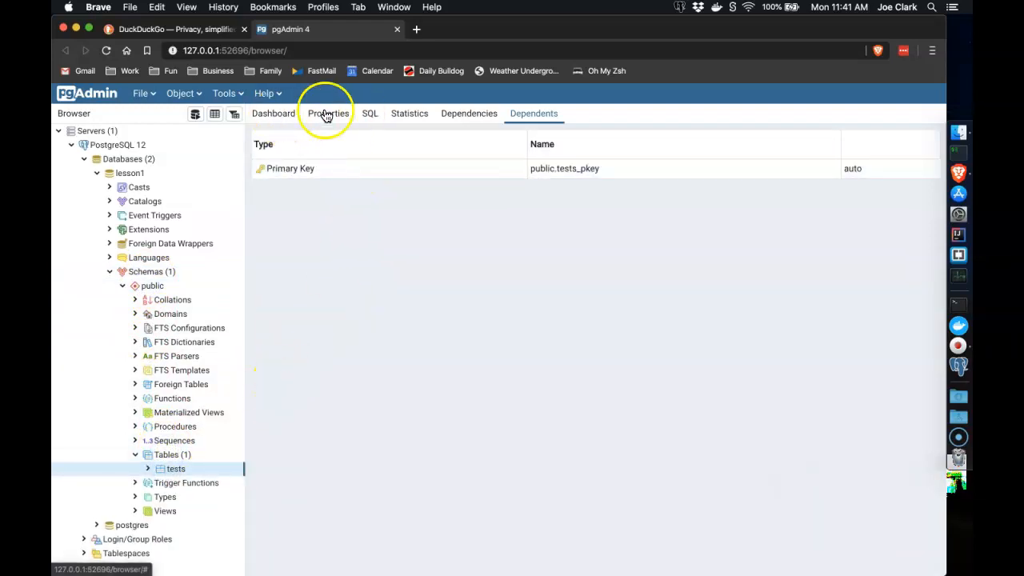
click(367, 122)
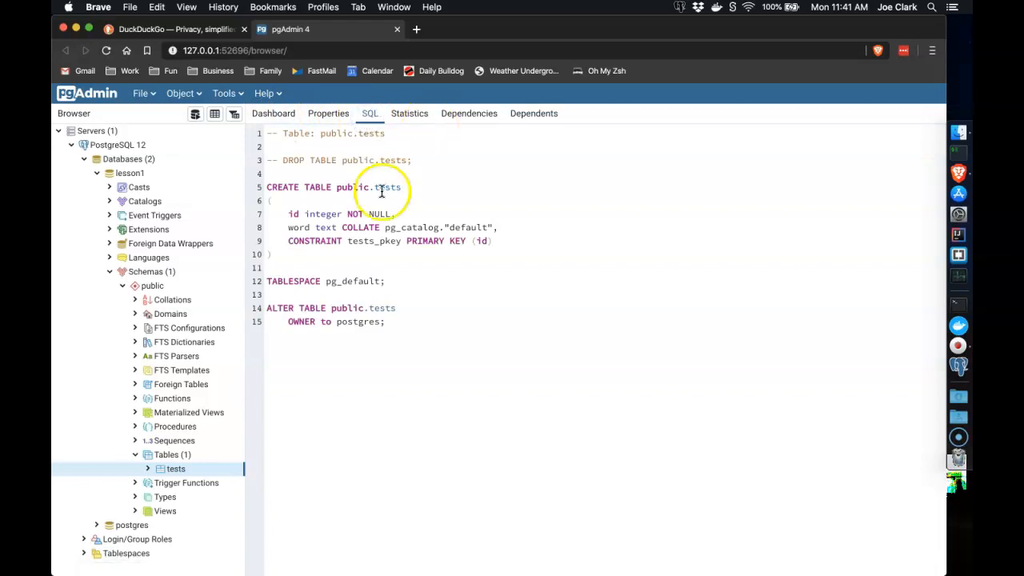